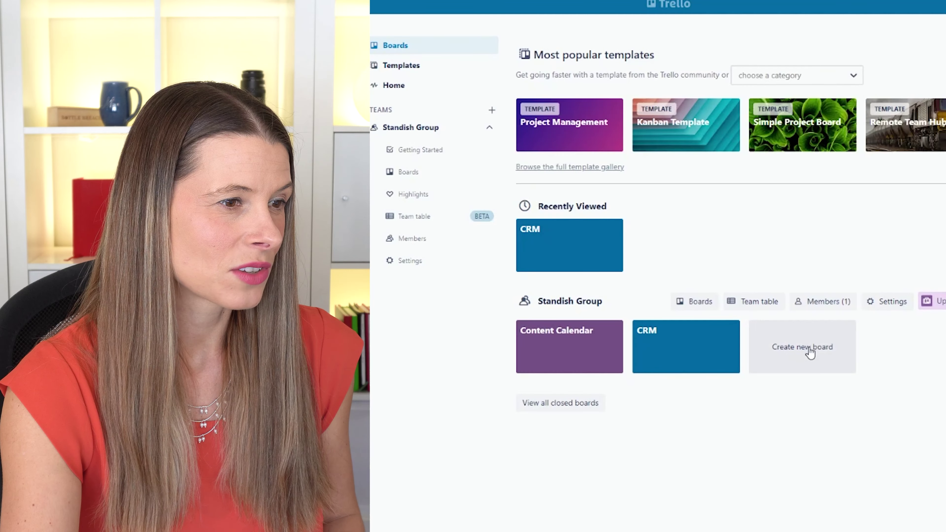
Create a board named 'Customer Relationship Management' with a blue background.
{"action": "left_click", "coordinate": [805, 352]}
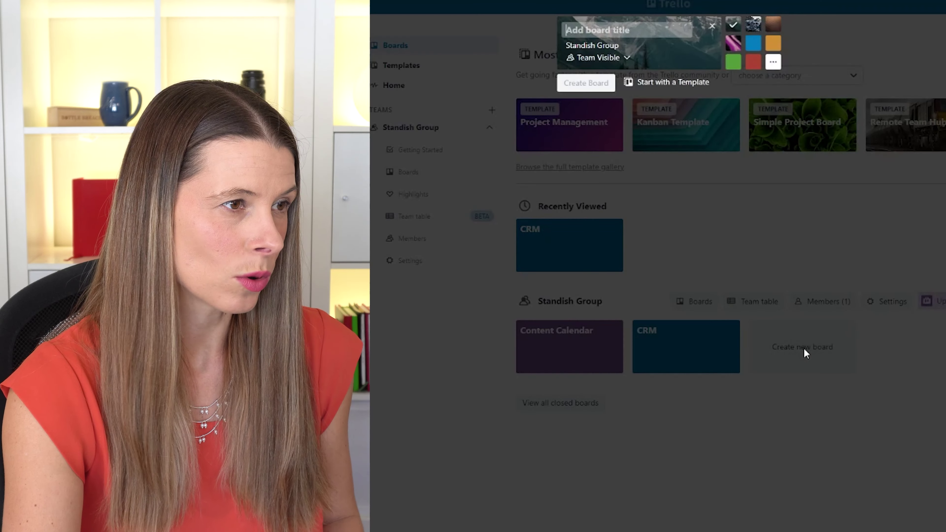
{"action": "type", "text": "C"}
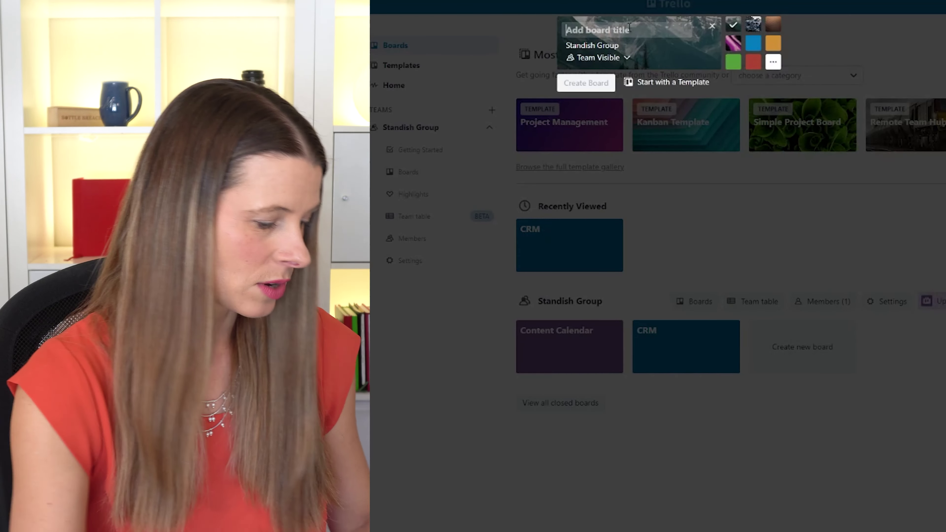
{"action": "type", "text": "ustomer"}
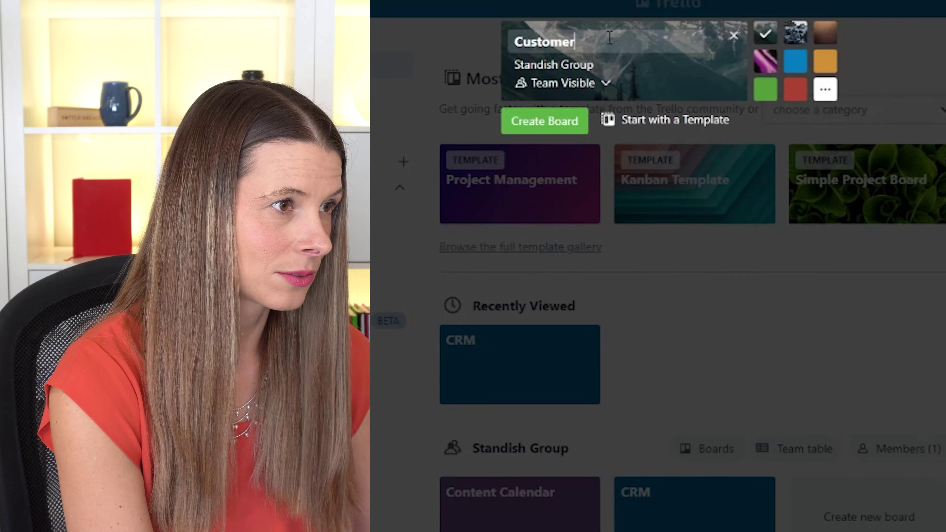
{"action": "type", "text": " Relationsh"}
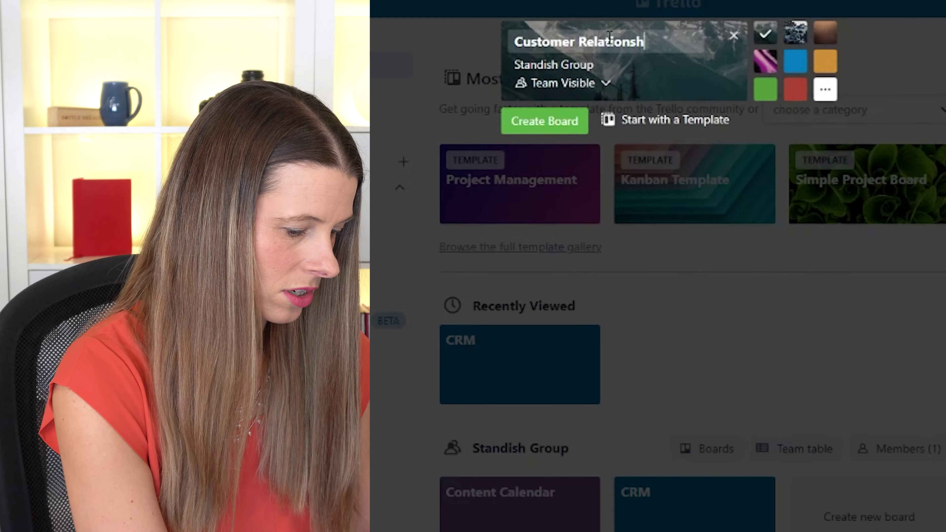
{"action": "type", "text": "ip Management"}
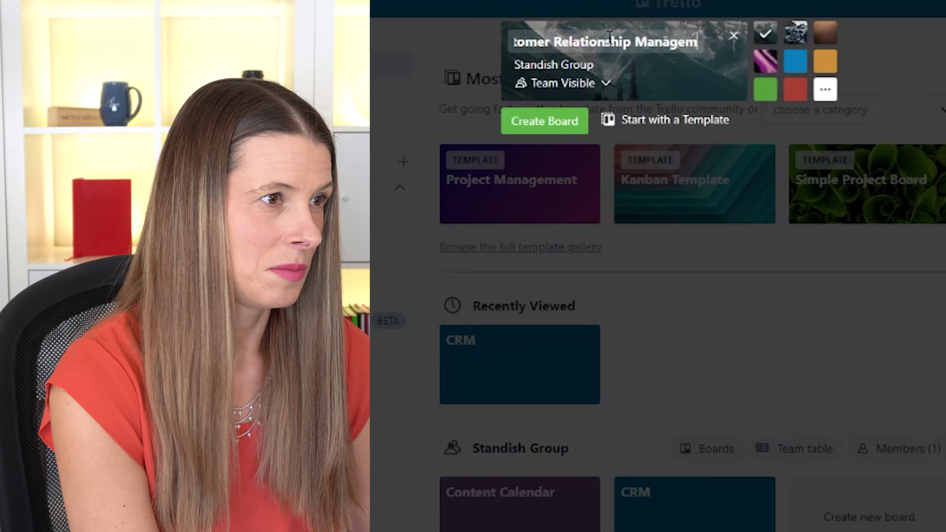
{"action": "left_click", "coordinate": [797, 62]}
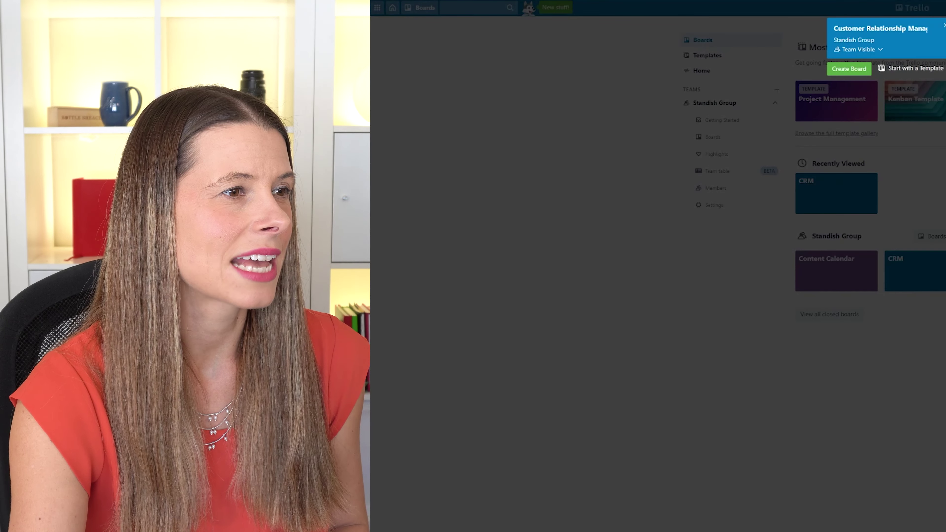
{"action": "left_click", "coordinate": [857, 68]}
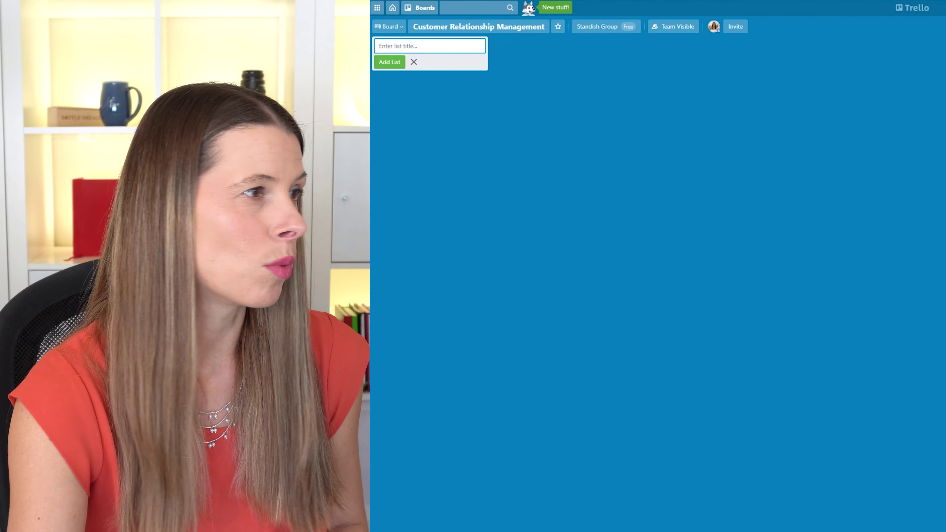
Close the empty list-title form on the new board.
{"action": "left_click", "coordinate": [826, 158]}
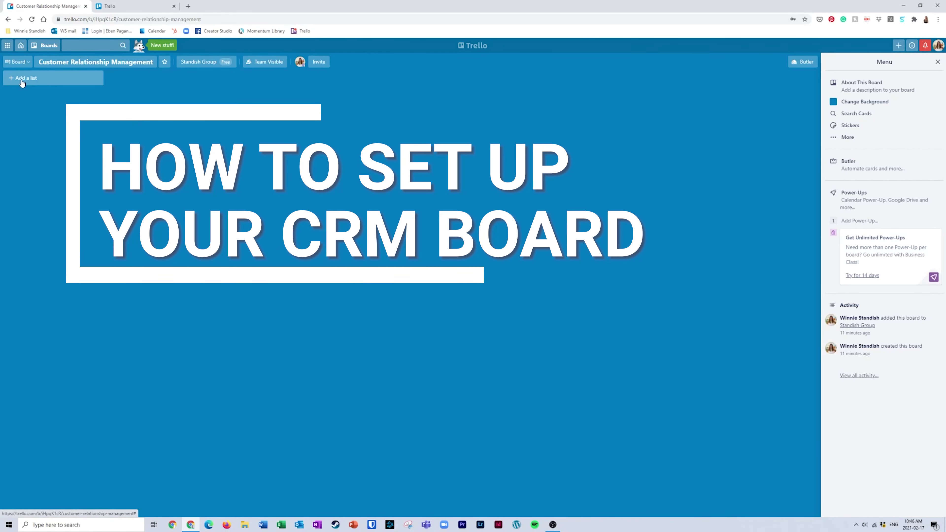
Add the lists Cold Leads, Warm Leads and Discovery Call to the board.
{"action": "left_click", "coordinate": [34, 79]}
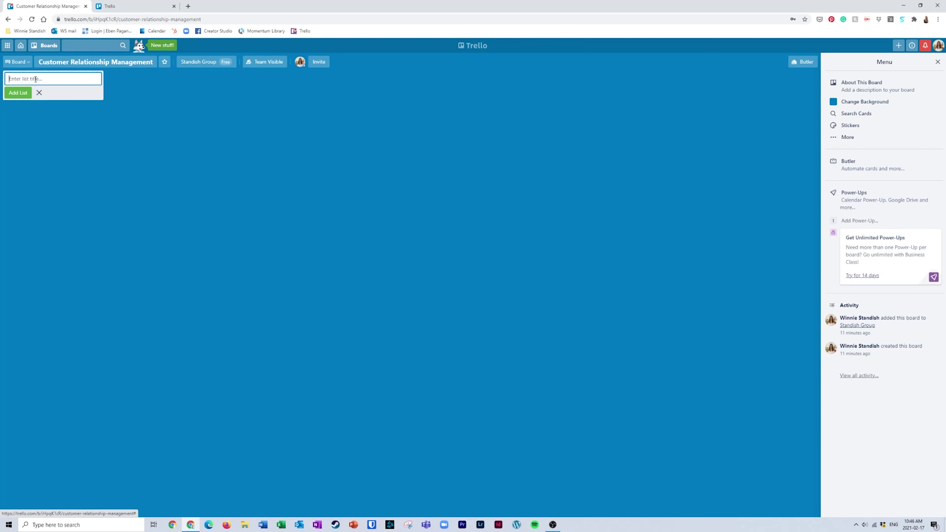
{"action": "type", "text": "Cold"}
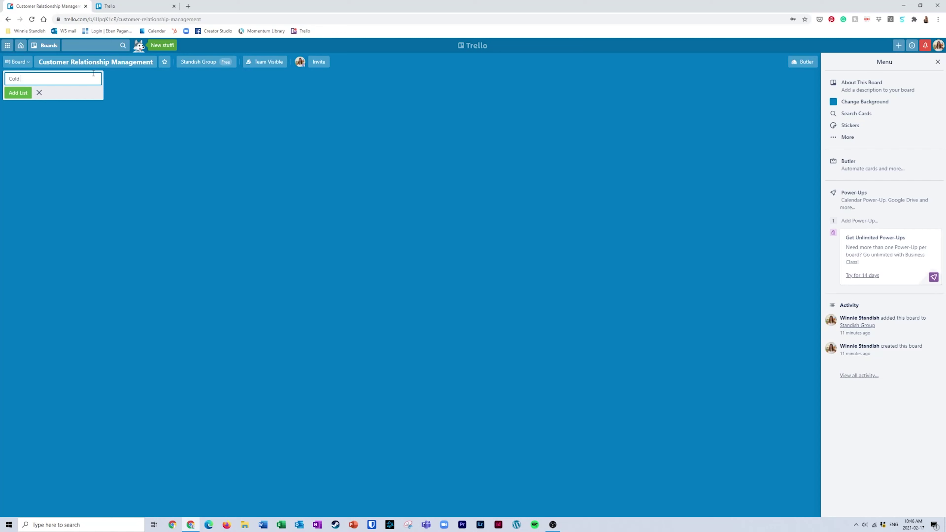
{"action": "type", "text": "Leads"}
{"action": "left_click", "coordinate": [20, 94]}
{"action": "type", "text": "Wa"}
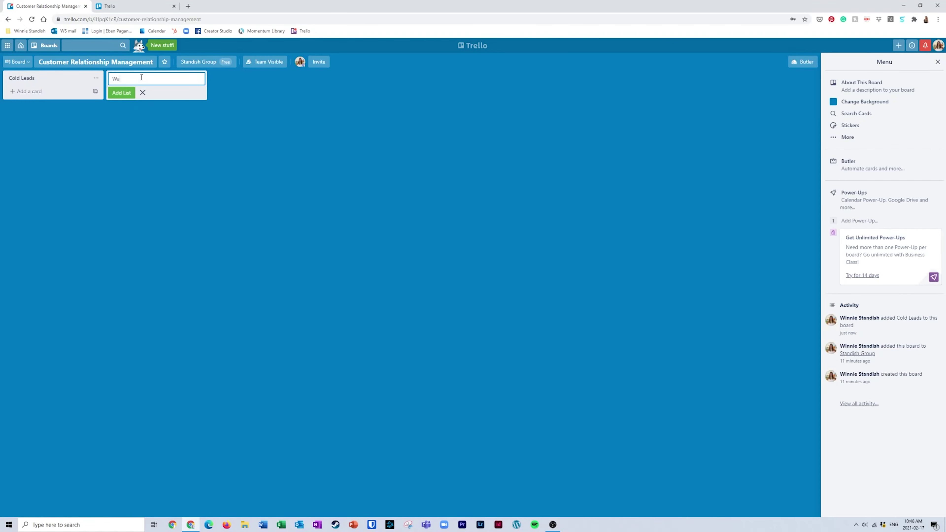
{"action": "type", "text": "rm Leads"}
{"action": "key", "text": "Return"}
{"action": "type", "text": "Discovery Call"}
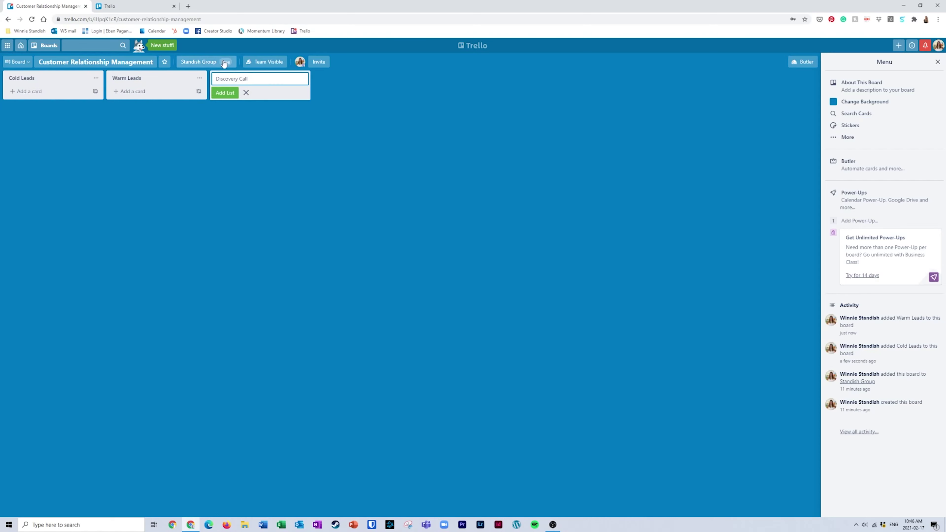
{"action": "key", "text": "Return"}
Add the lists Offer Made, Closed WON, Closed LOST and Follow-Up.
{"action": "type", "text": "Offer Made"}
{"action": "key", "text": "Return"}
{"action": "type", "text": "Closed WON"}
{"action": "key", "text": "Return"}
{"action": "type", "text": "Closed LOST"}
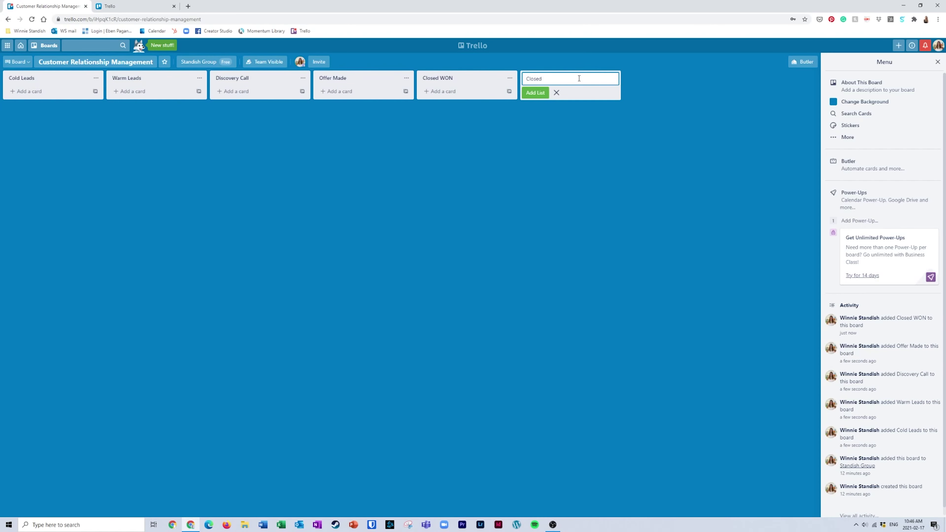
{"action": "key", "text": "Return"}
{"action": "type", "text": "Follow-Up"}
{"action": "key", "text": "Return"}
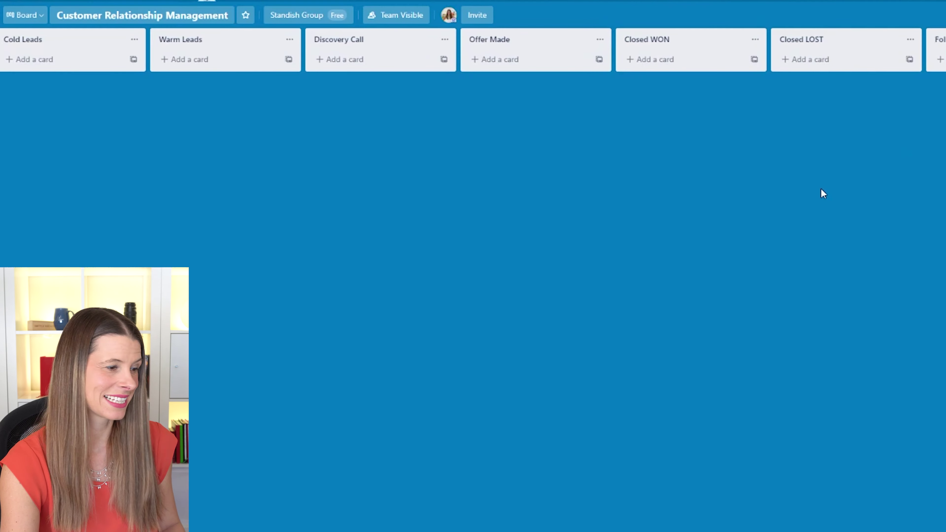
Add a card titled with the lead's name to Cold Leads and open it.
{"action": "scroll", "coordinate": [655, 194], "scroll_direction": "left", "scroll_amount": 1}
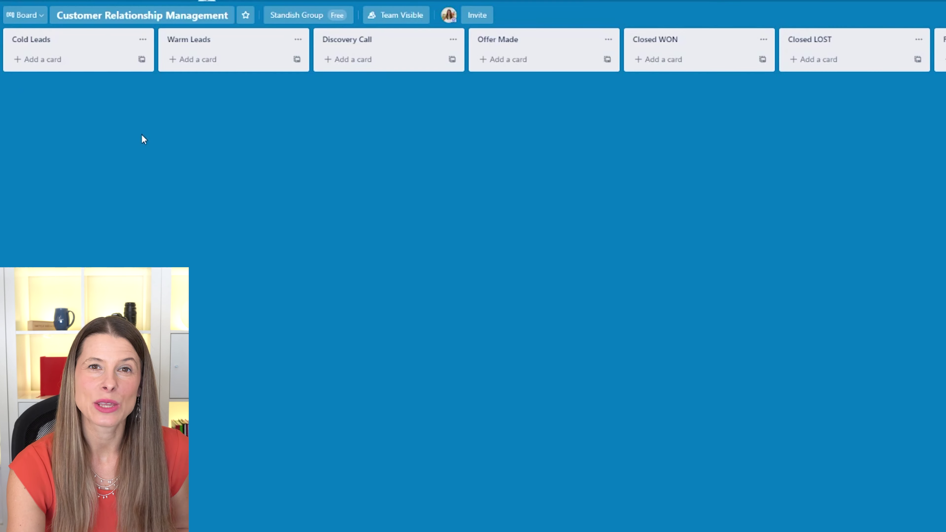
{"action": "left_click", "coordinate": [56, 62]}
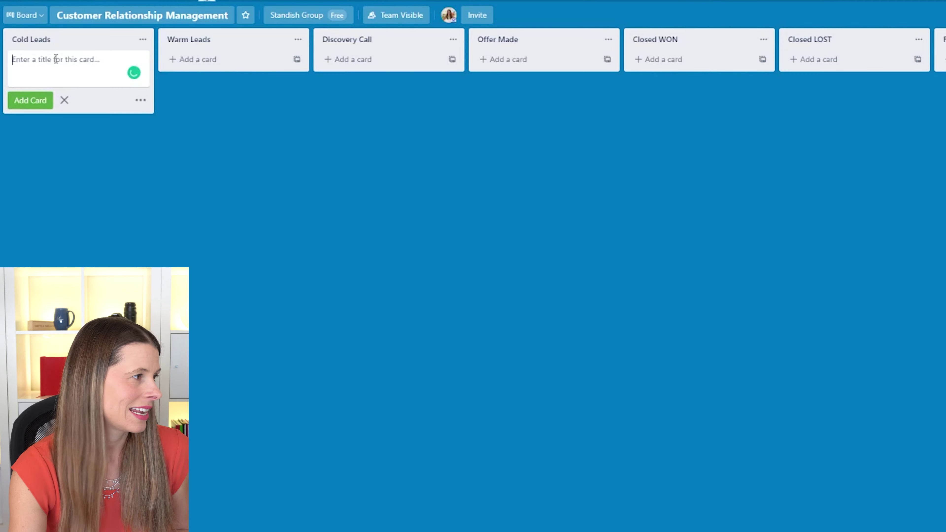
{"action": "type", "text": "John Smith"}
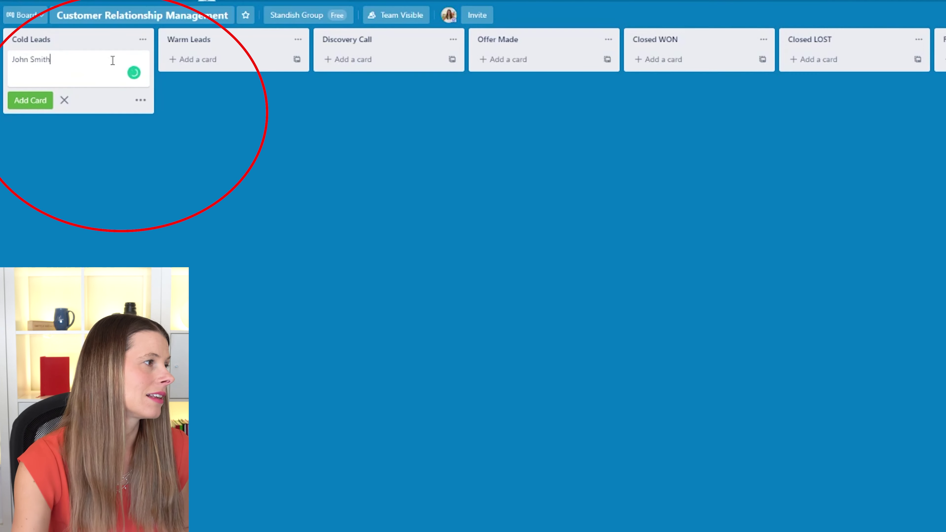
{"action": "left_click", "coordinate": [35, 101]}
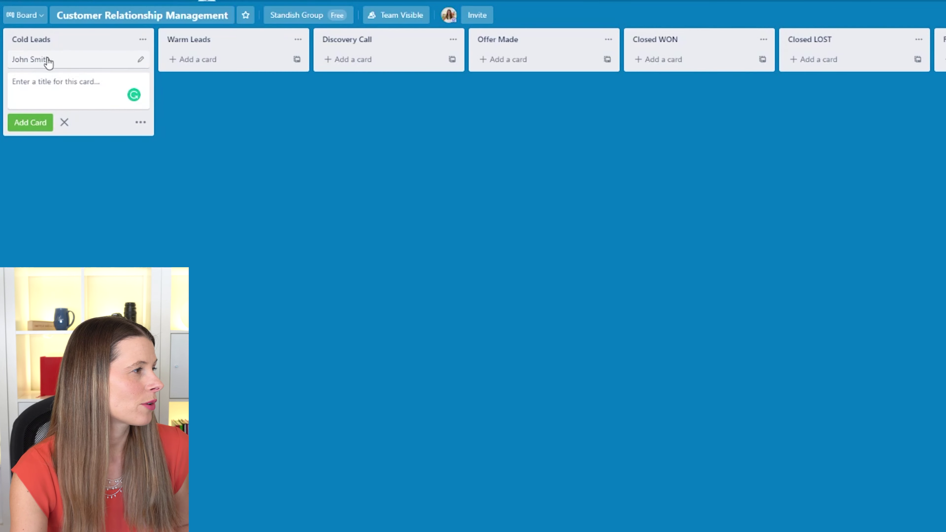
{"action": "left_click", "coordinate": [84, 65]}
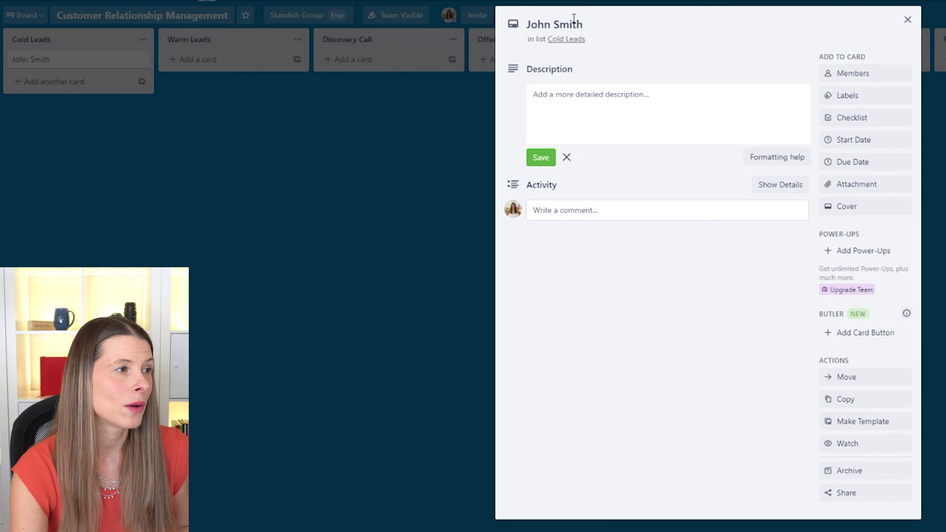
Write 'Address', 'Birthday' and 'Lead came from' on separate description lines, fixing the Address typo.
{"action": "left_click", "coordinate": [609, 103]}
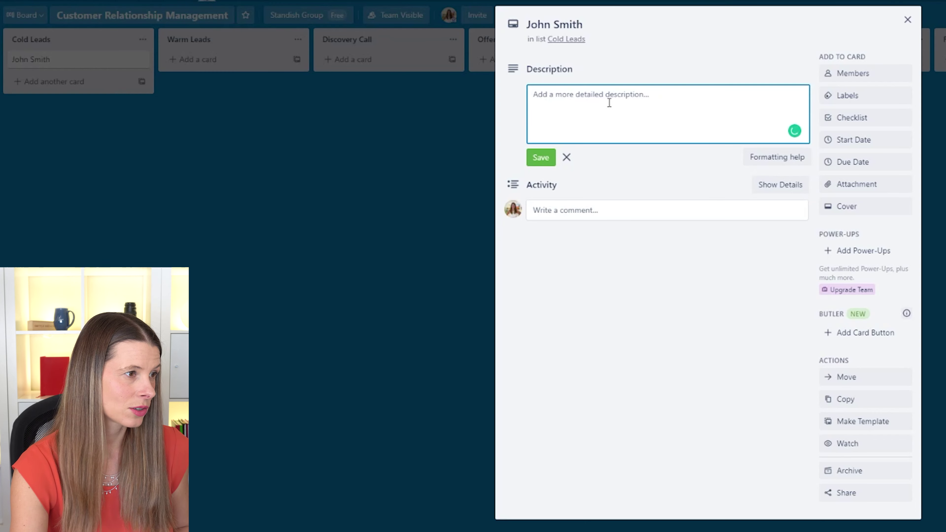
{"action": "type", "text": "Adress"}
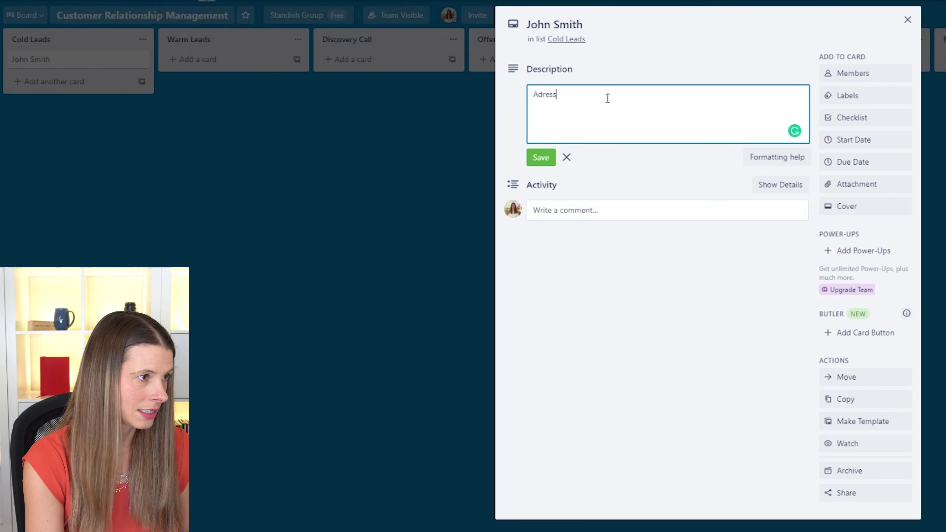
{"action": "type", "text": "s Birthday"}
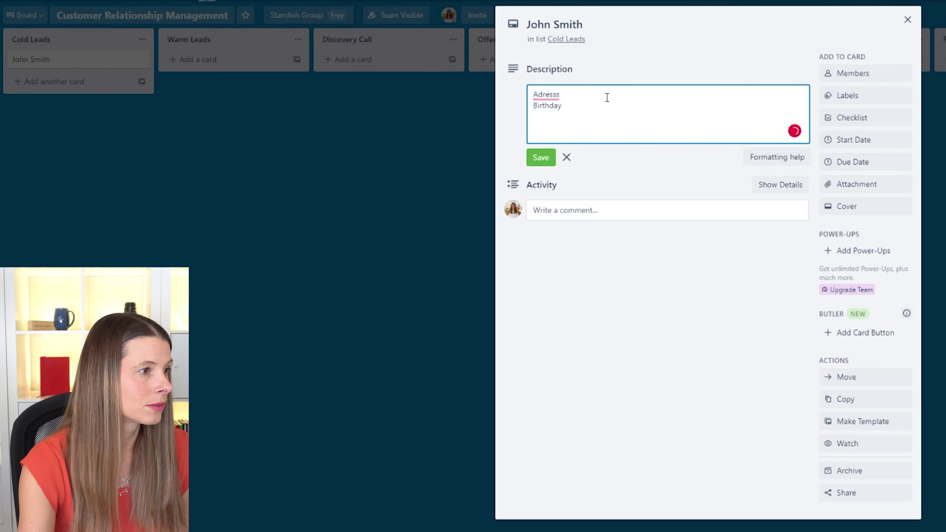
{"action": "left_click", "coordinate": [543, 95]}
{"action": "left_click", "coordinate": [561, 115]}
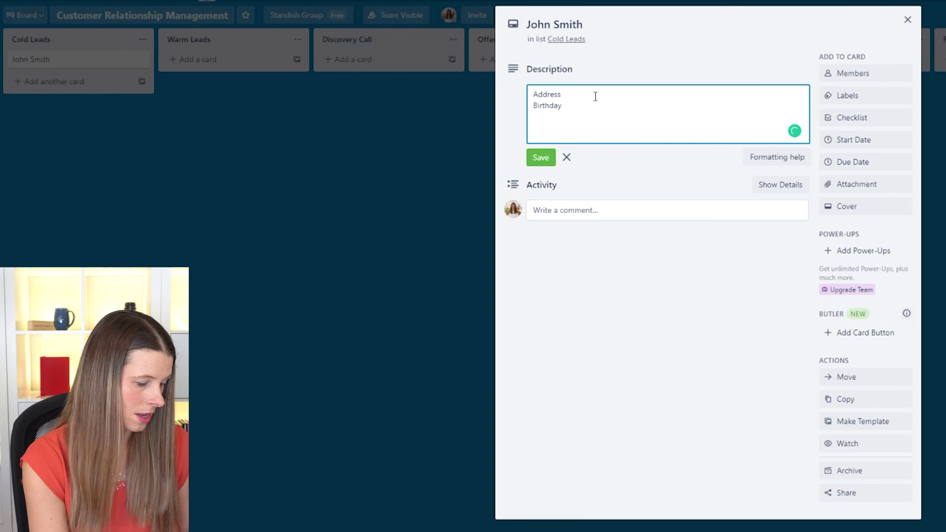
{"action": "type", "text": "ead ca"}
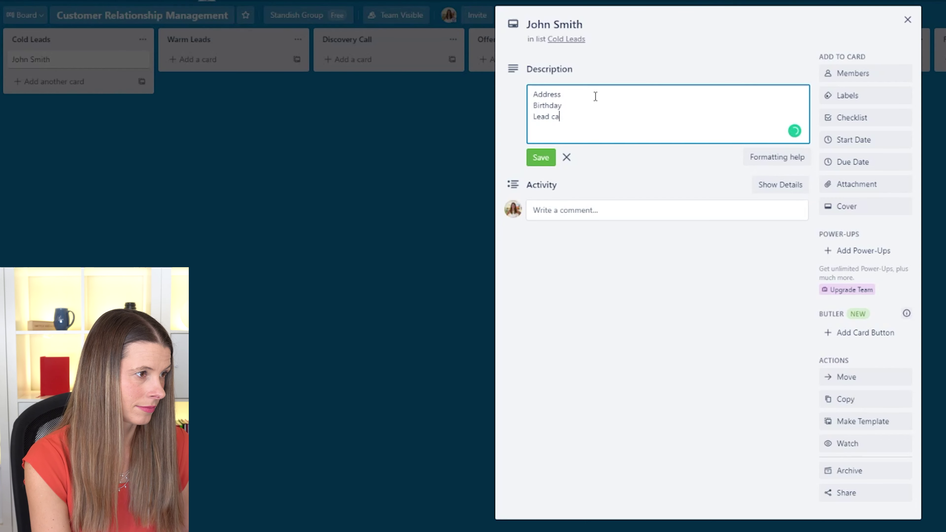
{"action": "type", "text": "me from"}
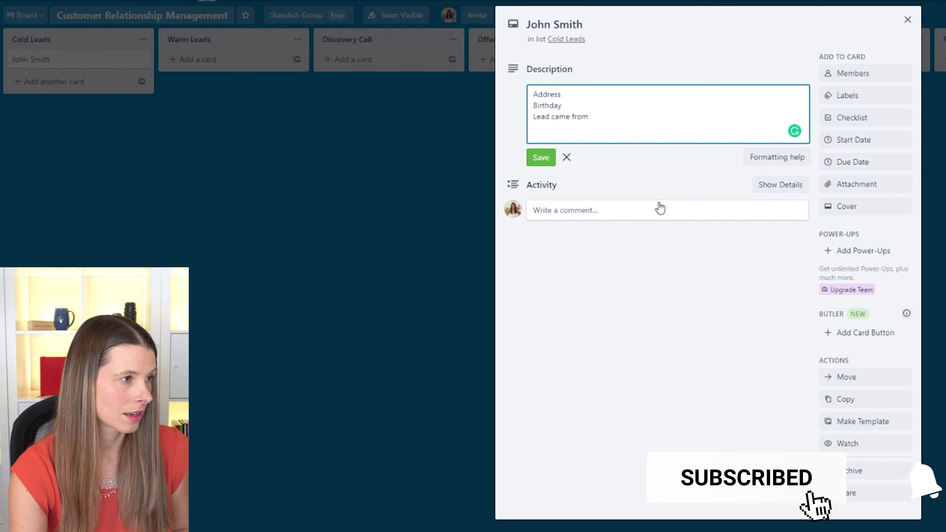
{"action": "key", "text": "Return"}
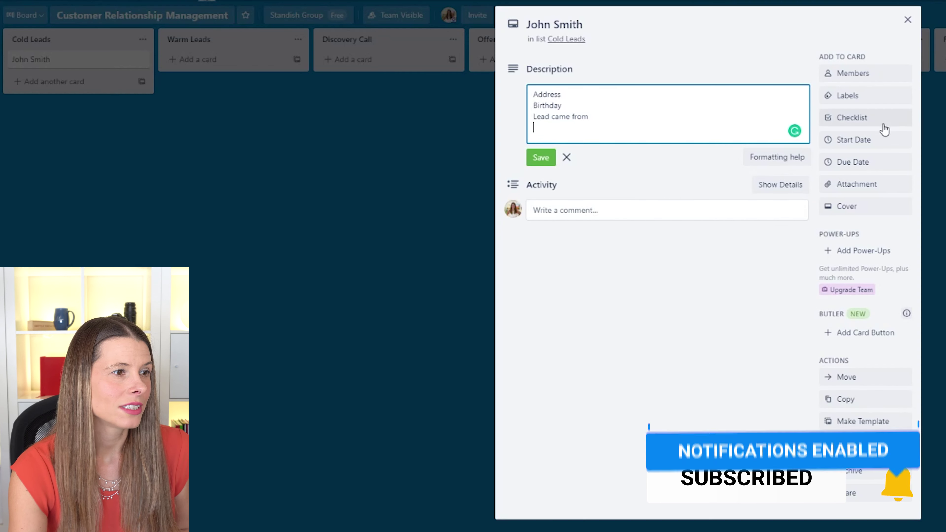
Set the card's start date to February 17 and save the description.
{"action": "left_click", "coordinate": [872, 144]}
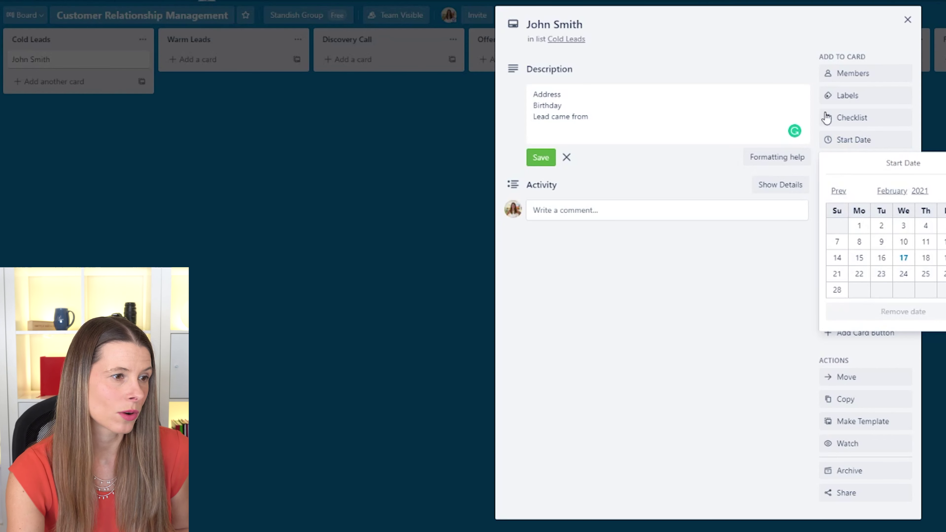
{"action": "left_click", "coordinate": [912, 262]}
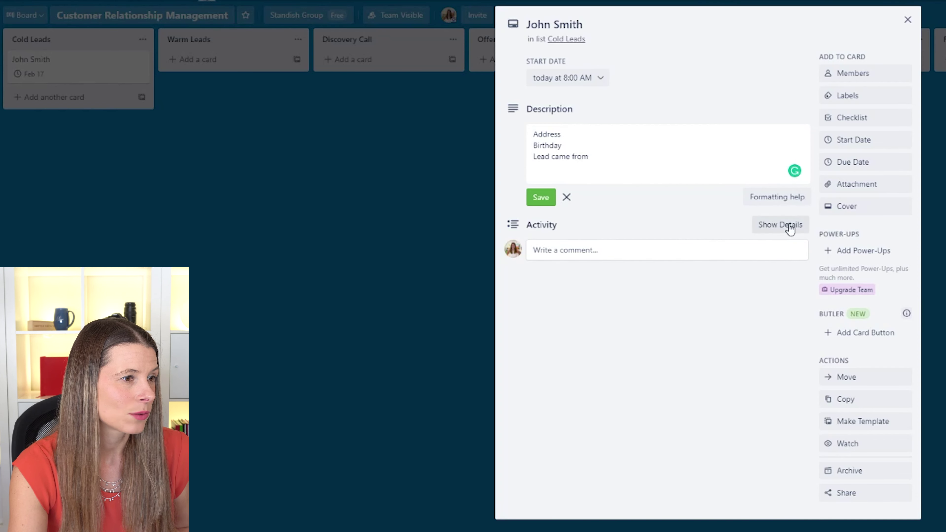
{"action": "left_click", "coordinate": [864, 120]}
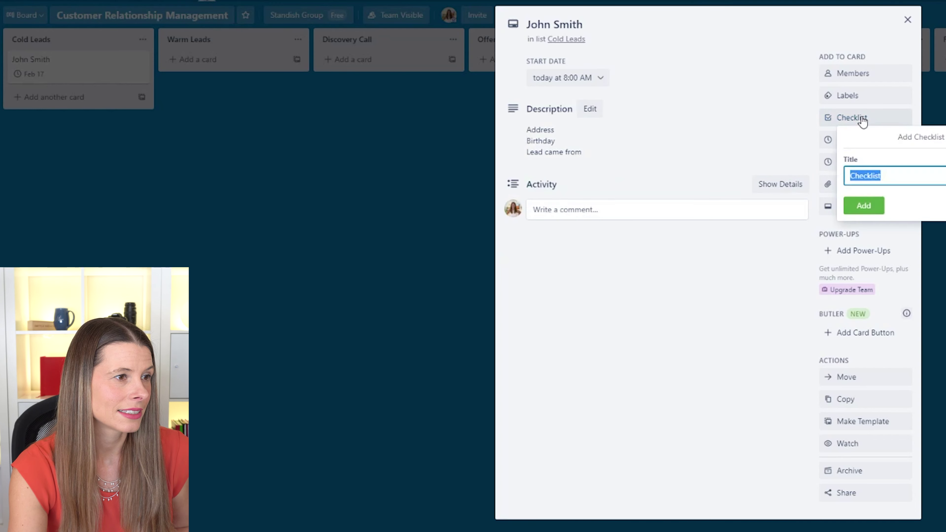
Create a checklist with items 'Follow up email' and 'Check in on day 5'.
{"action": "left_click", "coordinate": [864, 207]}
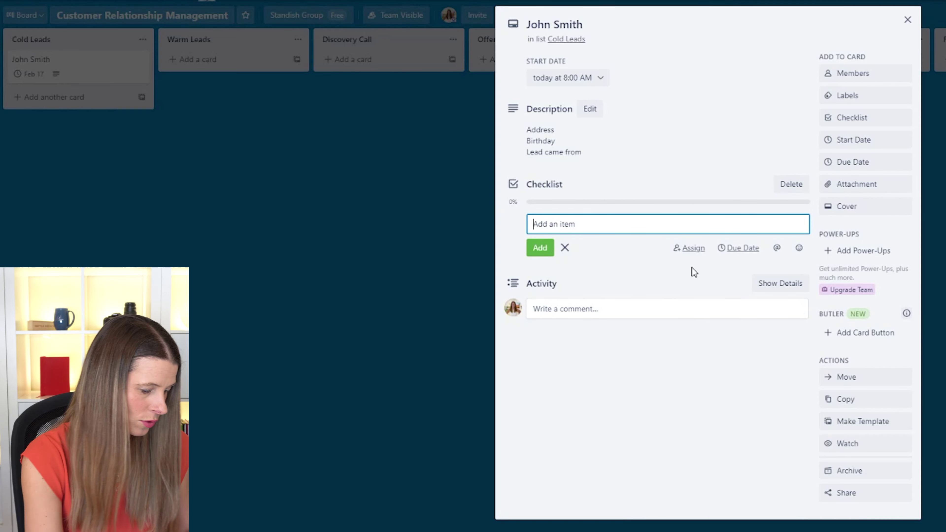
{"action": "type", "text": "Follow"}
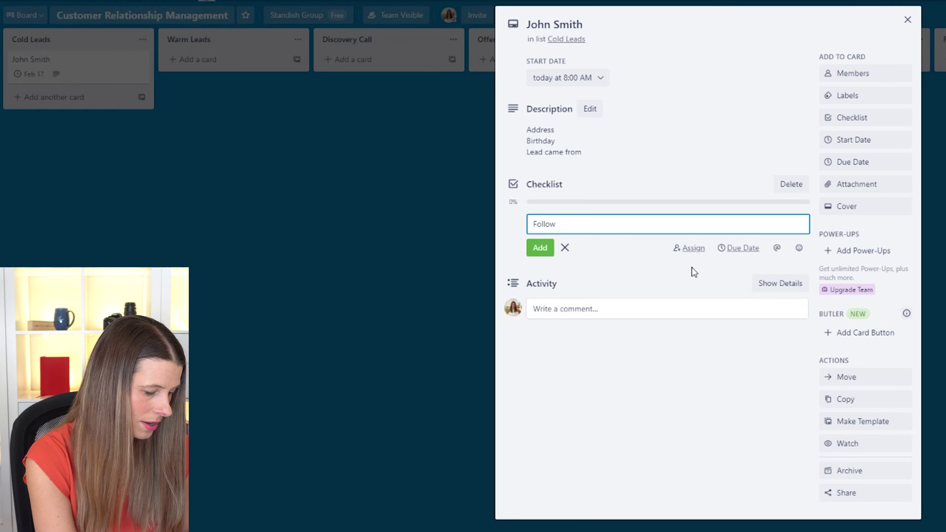
{"action": "type", "text": " up email"}
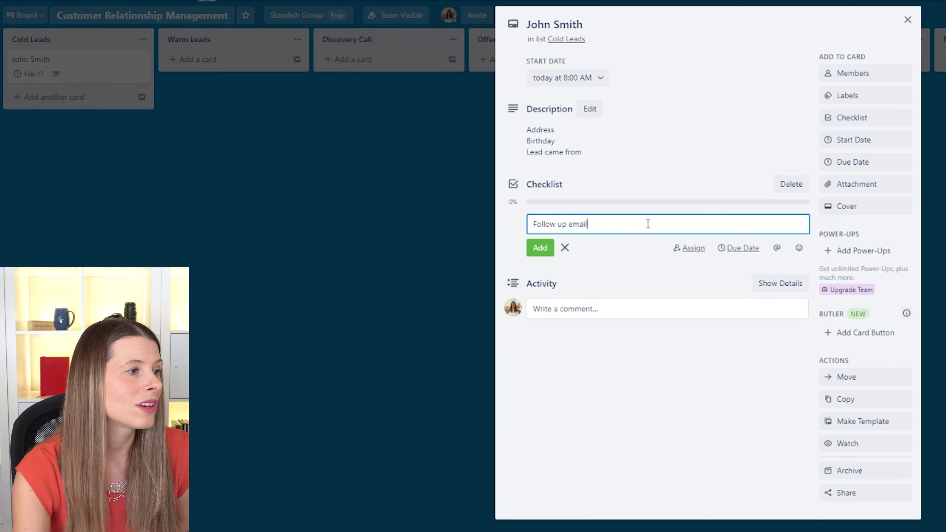
{"action": "left_click", "coordinate": [540, 248]}
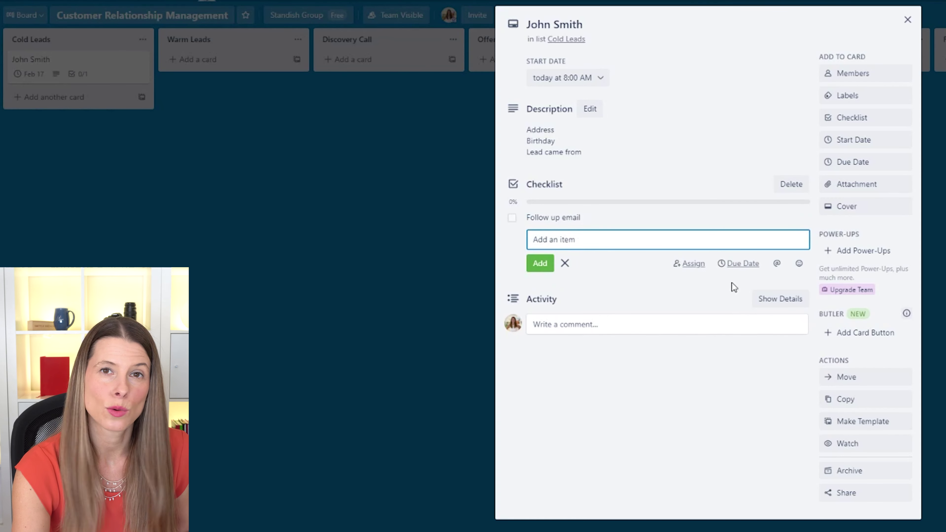
{"action": "type", "text": "Check in"}
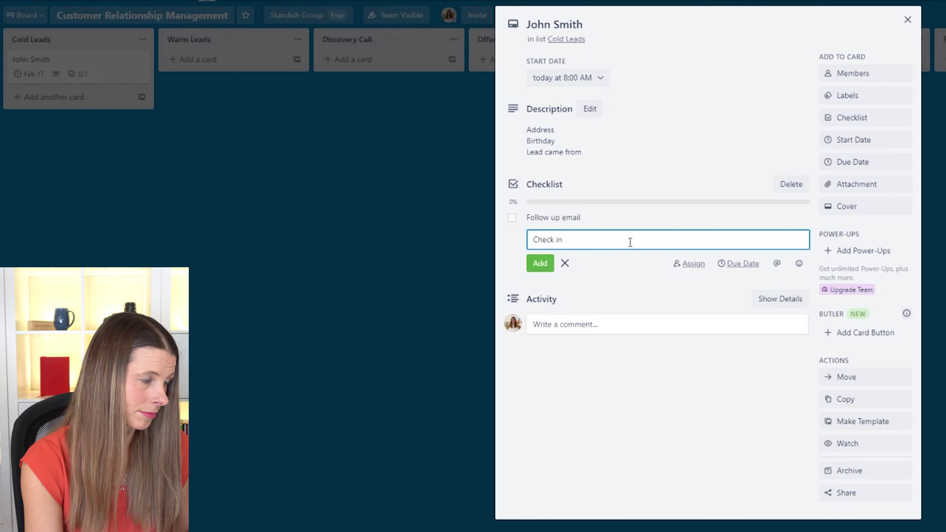
{"action": "type", "text": " on da"}
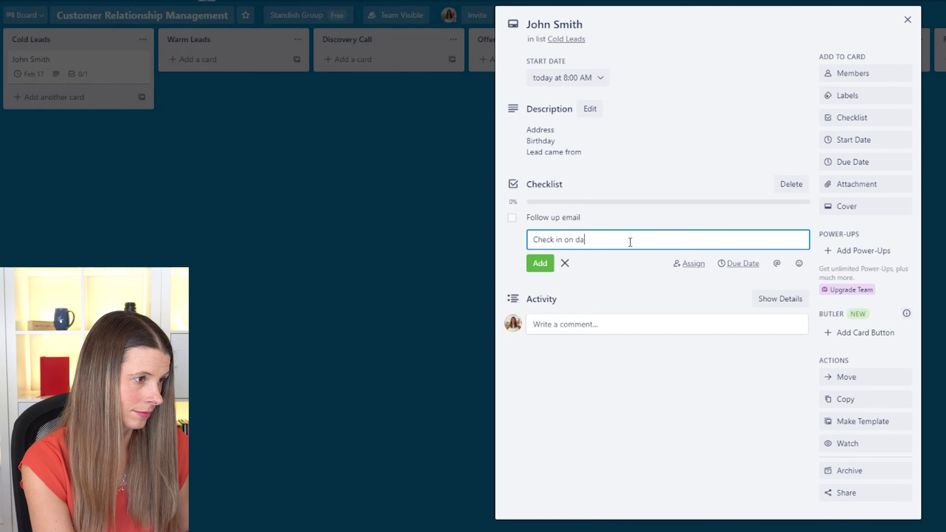
{"action": "type", "text": "y 5"}
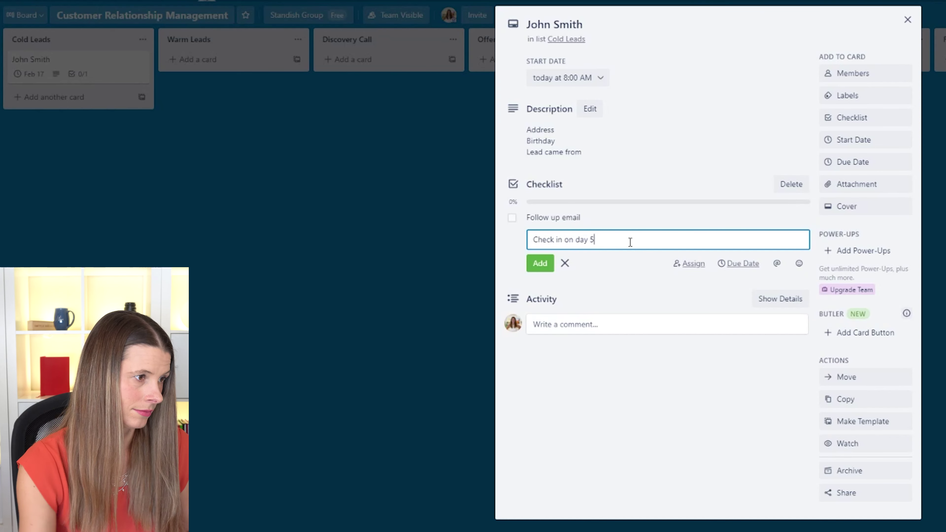
{"action": "left_click", "coordinate": [542, 264]}
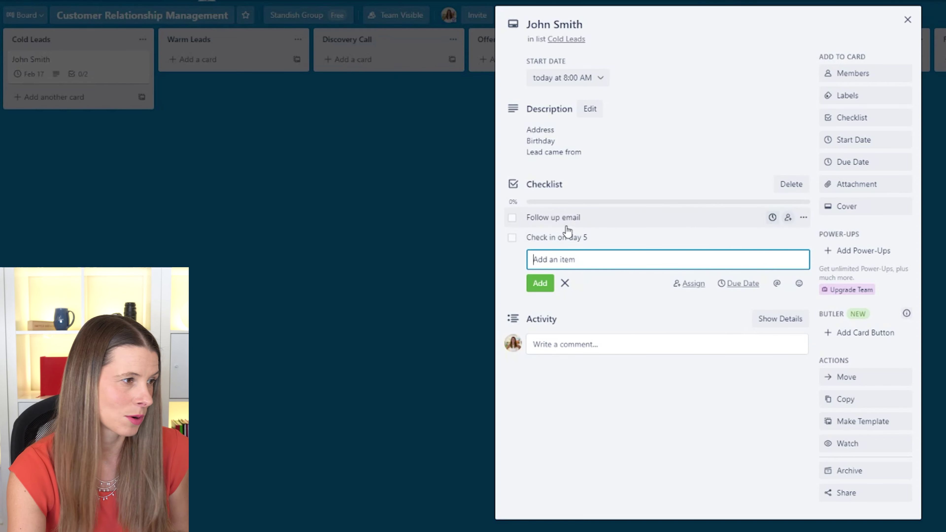
Tick and untick both checklist items, leaving them unchecked and unchanged.
{"action": "left_click", "coordinate": [513, 218]}
{"action": "left_click", "coordinate": [512, 238]}
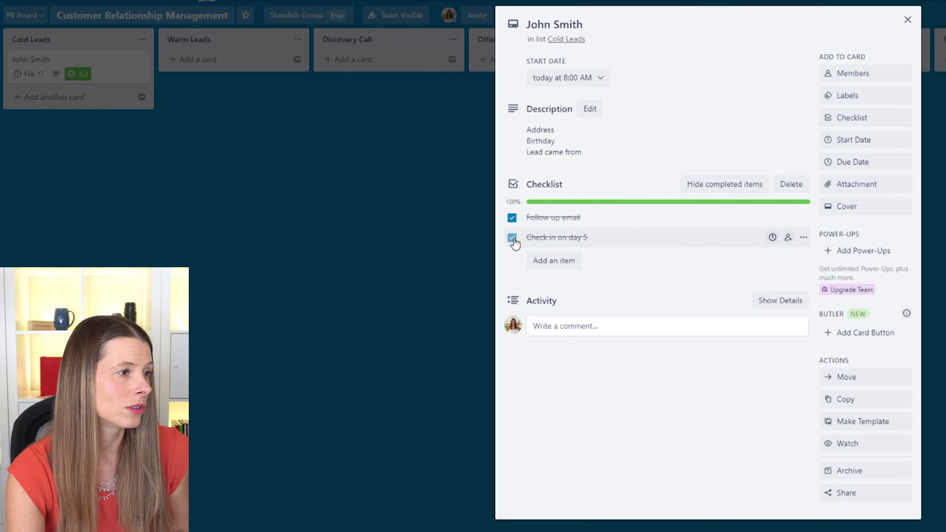
{"action": "left_click", "coordinate": [512, 238]}
{"action": "left_click", "coordinate": [513, 218]}
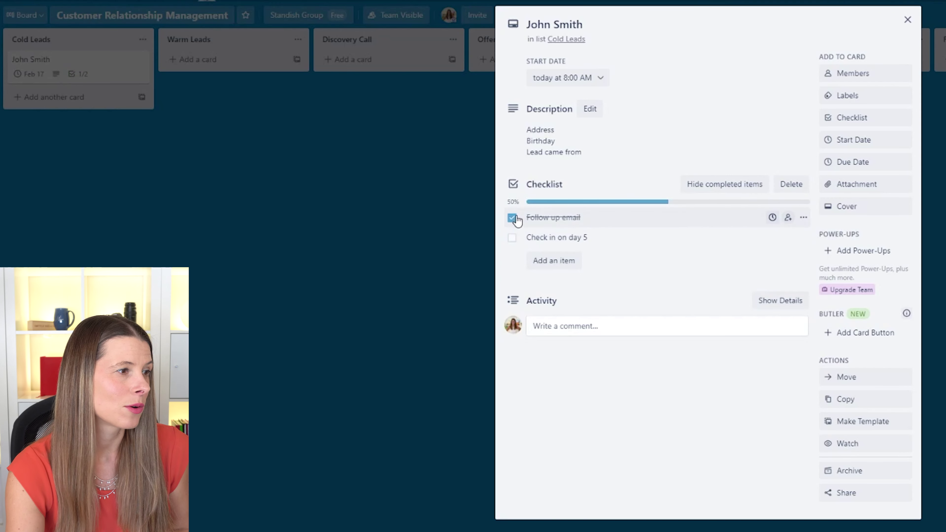
{"action": "left_click", "coordinate": [605, 220]}
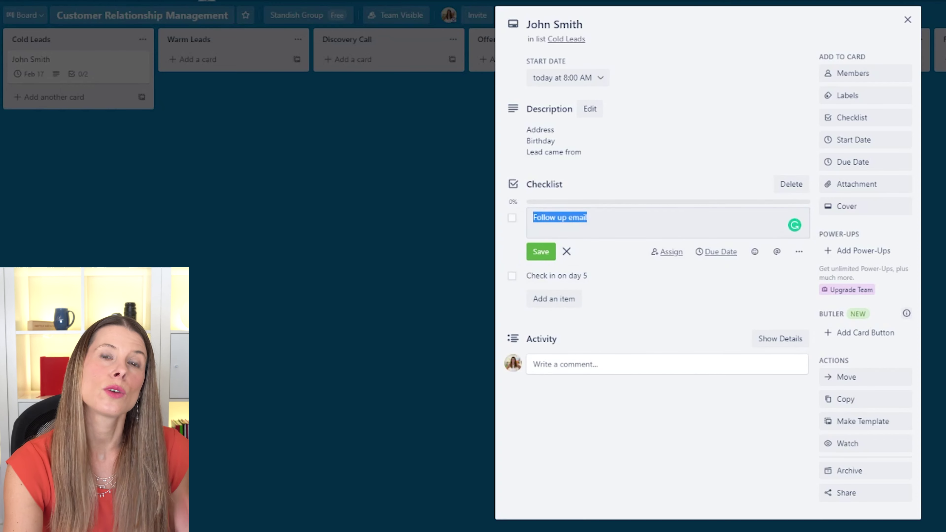
{"action": "left_click", "coordinate": [748, 38]}
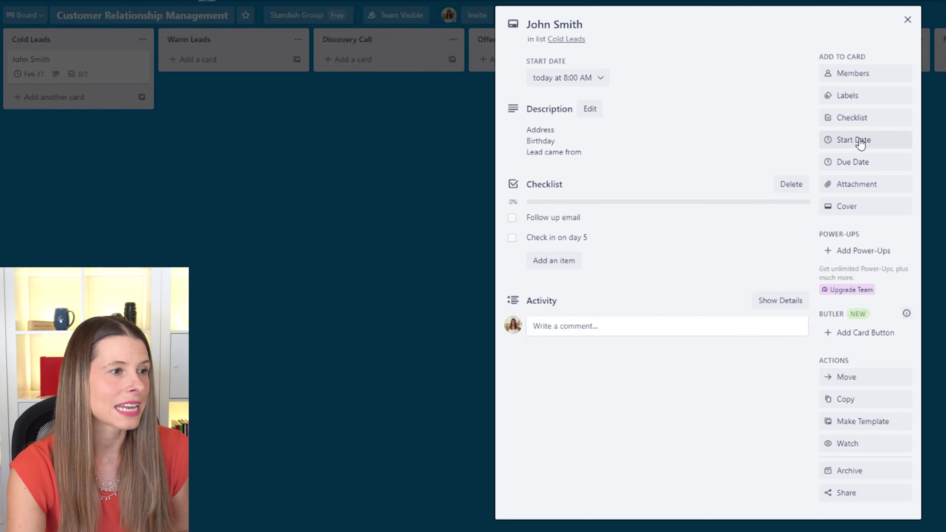
Save February 22 as the card's due date and mark Follow up email done.
{"action": "left_click", "coordinate": [858, 167]}
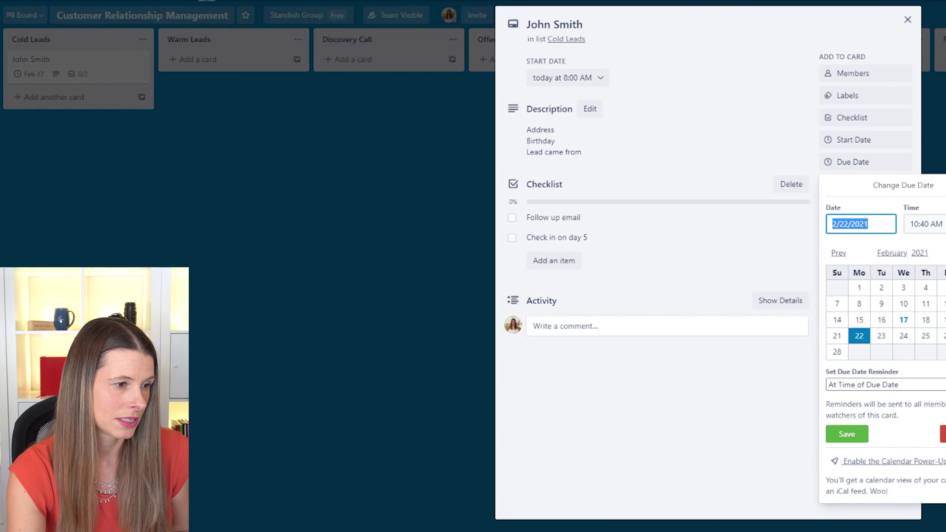
{"action": "left_click", "coordinate": [852, 439]}
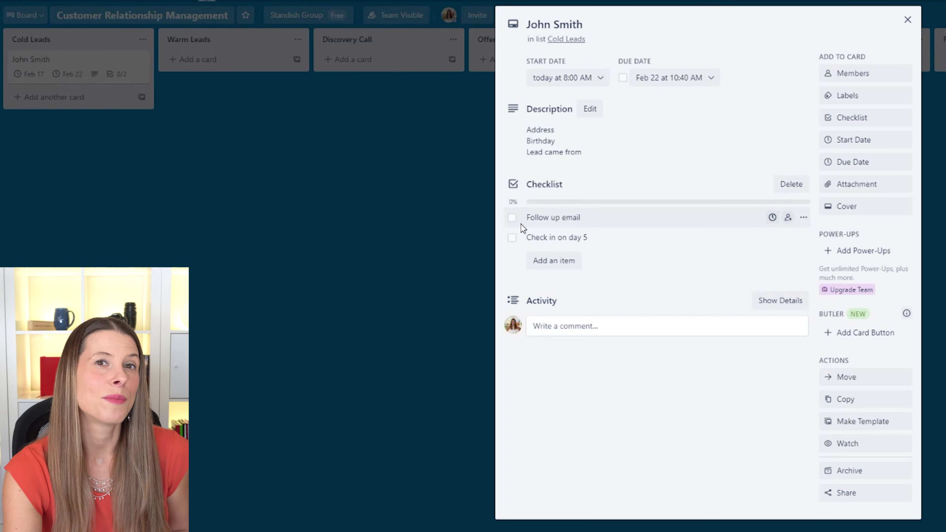
{"action": "left_click", "coordinate": [512, 217]}
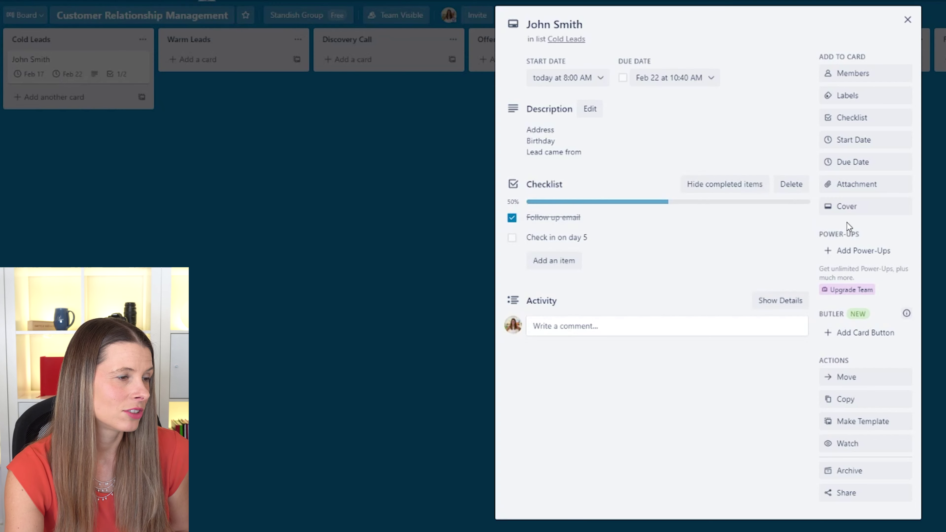
Review the due date, then try giving Follow up email its own due date and back out.
{"action": "left_click", "coordinate": [706, 79]}
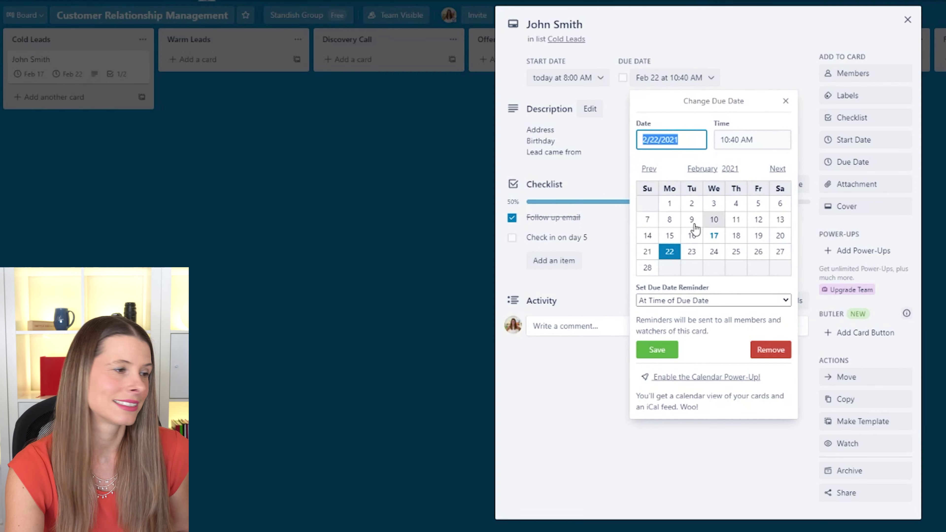
{"action": "left_click", "coordinate": [611, 417]}
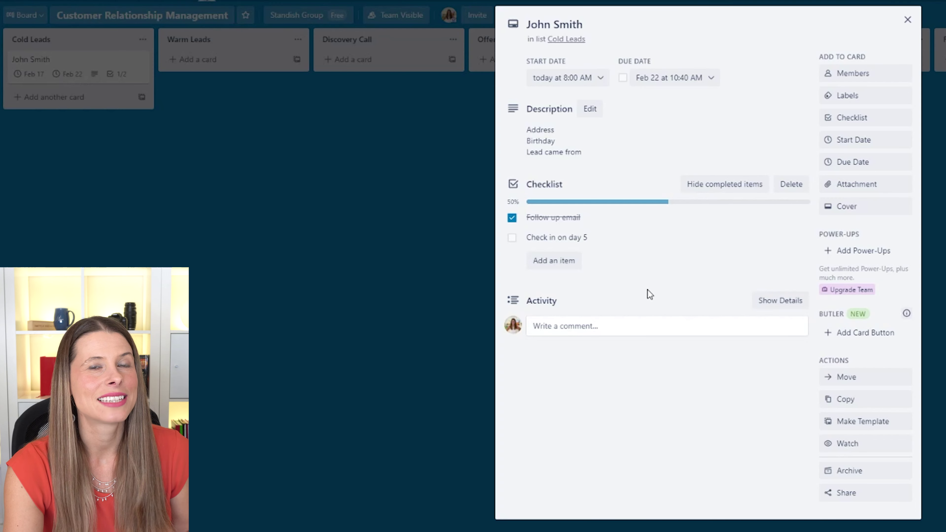
{"action": "mouse_move", "coordinate": [760, 220]}
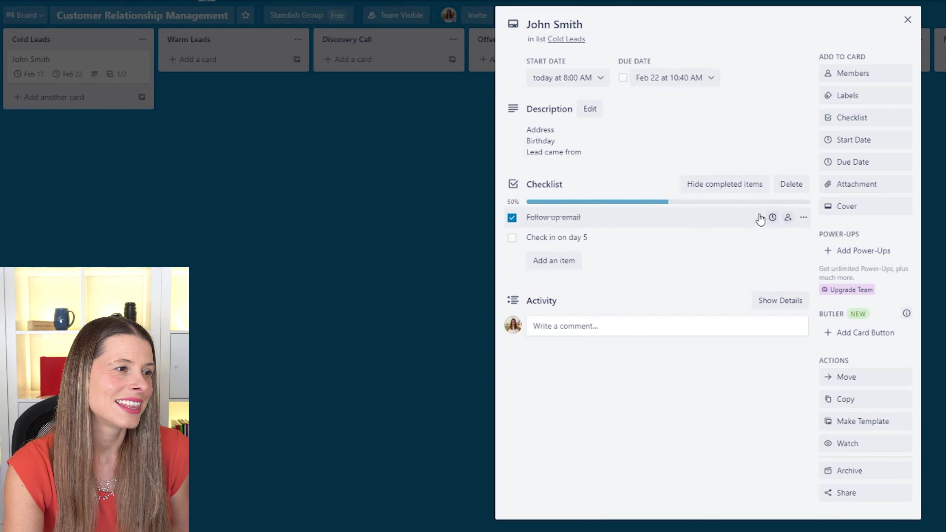
{"action": "left_click", "coordinate": [674, 219]}
{"action": "left_click", "coordinate": [721, 253]}
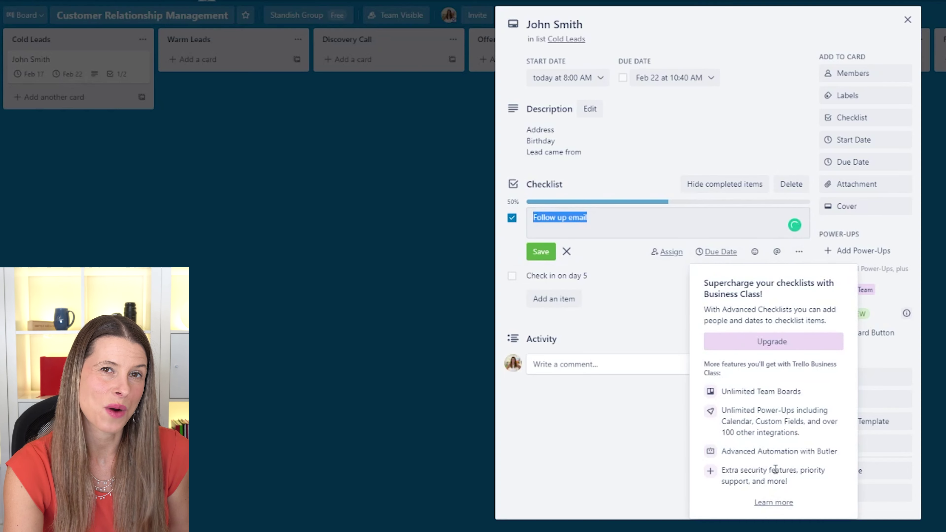
{"action": "left_click", "coordinate": [631, 421]}
{"action": "left_click", "coordinate": [631, 422]}
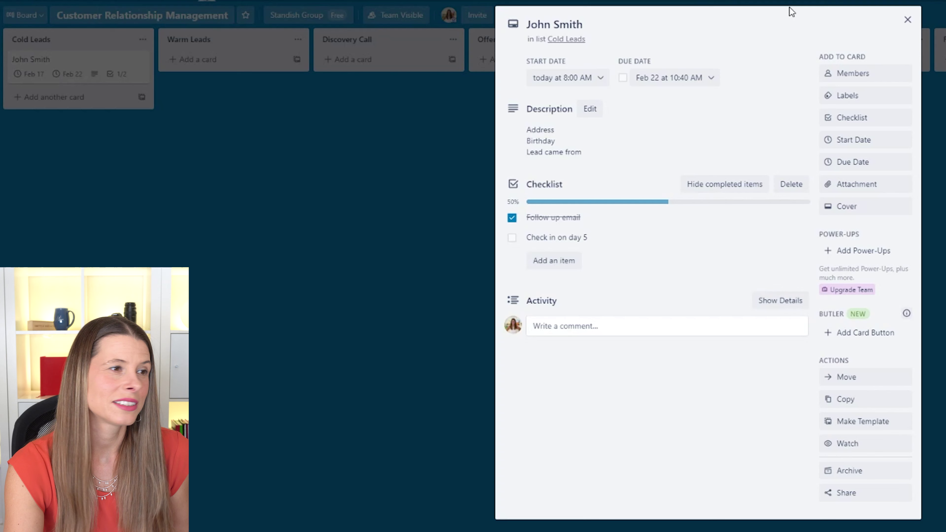
Rename the green label to Wholesale.
{"action": "left_click", "coordinate": [839, 94]}
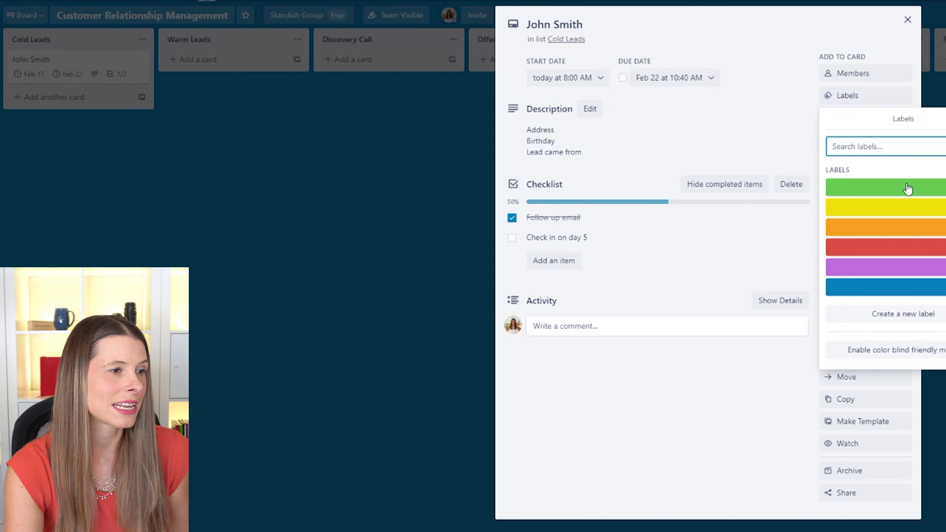
{"action": "left_click", "coordinate": [935, 193]}
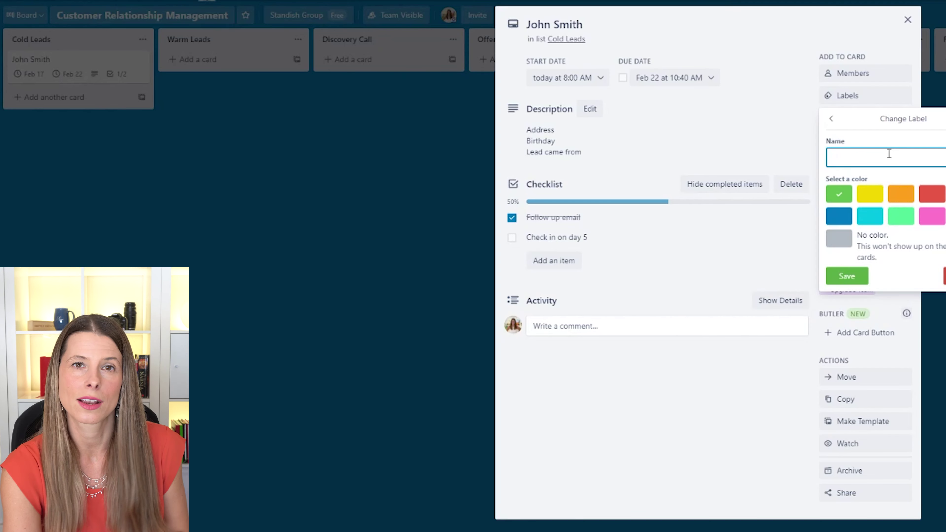
{"action": "type", "text": "Wholesale"}
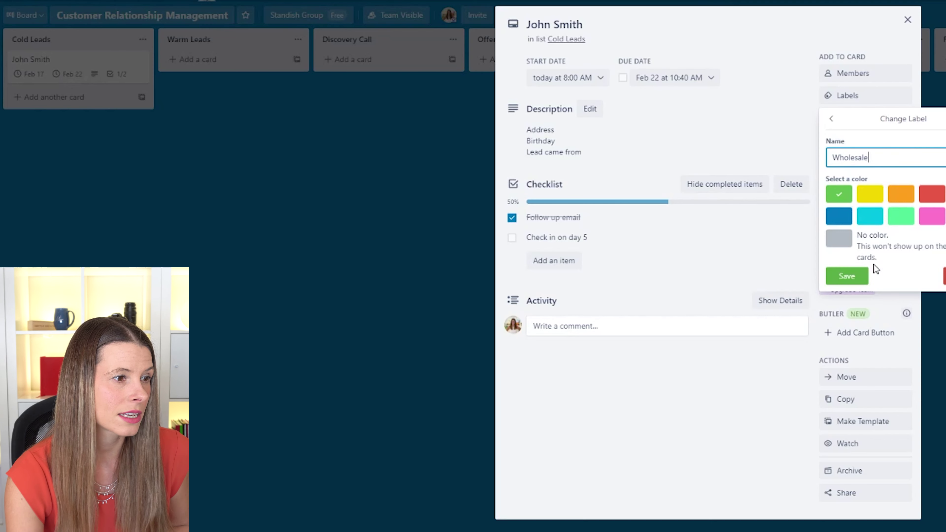
{"action": "left_click", "coordinate": [855, 277]}
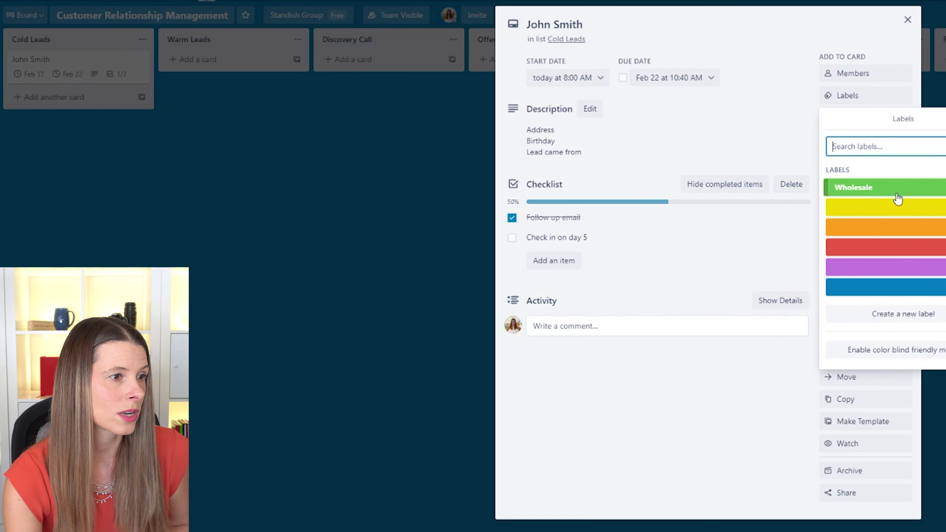
Tag the card with the yellow label renamed 'Direct customers', toggling Wholesale on and off.
{"action": "left_click", "coordinate": [883, 209]}
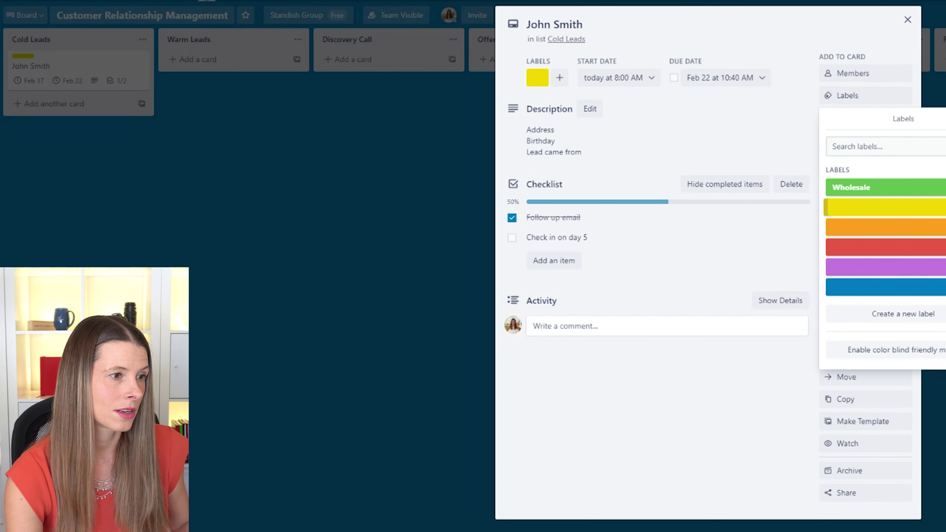
{"action": "left_click", "coordinate": [943, 208]}
{"action": "type", "text": "Dirct cu"}
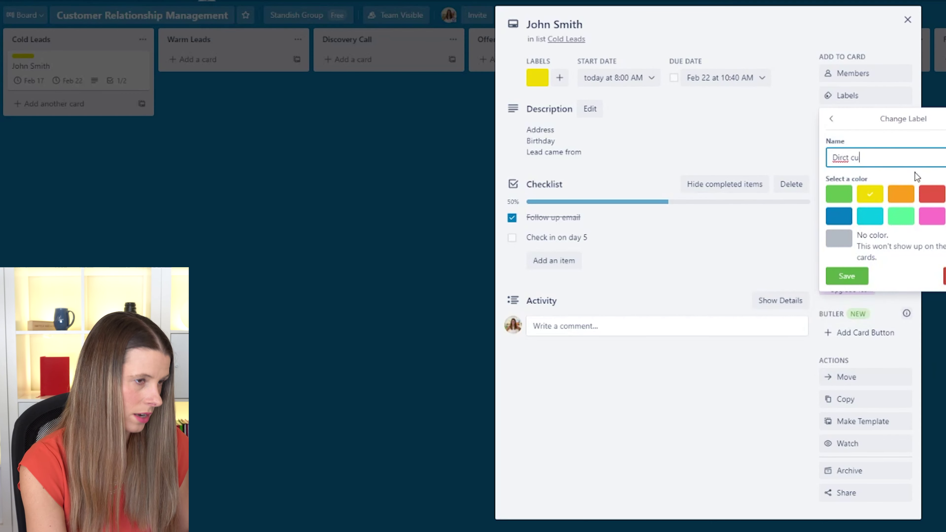
{"action": "key", "text": "BackSpace"}
{"action": "key", "text": "BackSpace"}
{"action": "key", "text": "BackSpace"}
{"action": "key", "text": "BackSpace"}
{"action": "key", "text": "BackSpace"}
{"action": "type", "text": "e"}
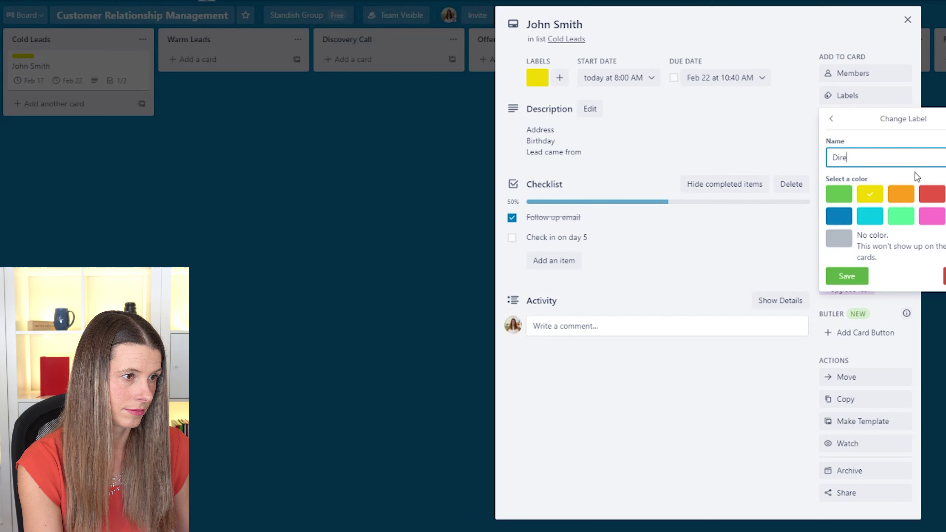
{"action": "type", "text": "ct csumter"}
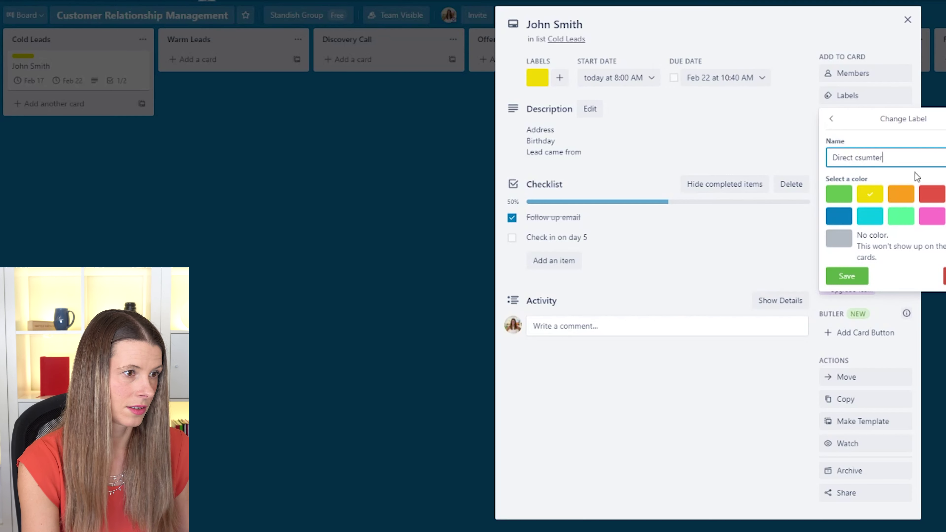
{"action": "key", "text": "BackSpace"}
{"action": "key", "text": "BackSpace"}
{"action": "key", "text": "BackSpace"}
{"action": "key", "text": "BackSpace"}
{"action": "key", "text": "BackSpace"}
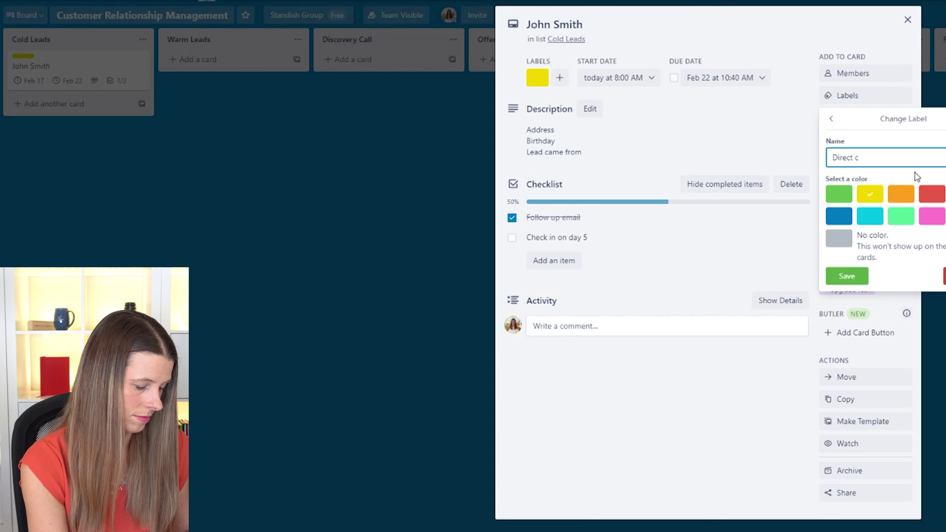
{"action": "type", "text": "ustomers"}
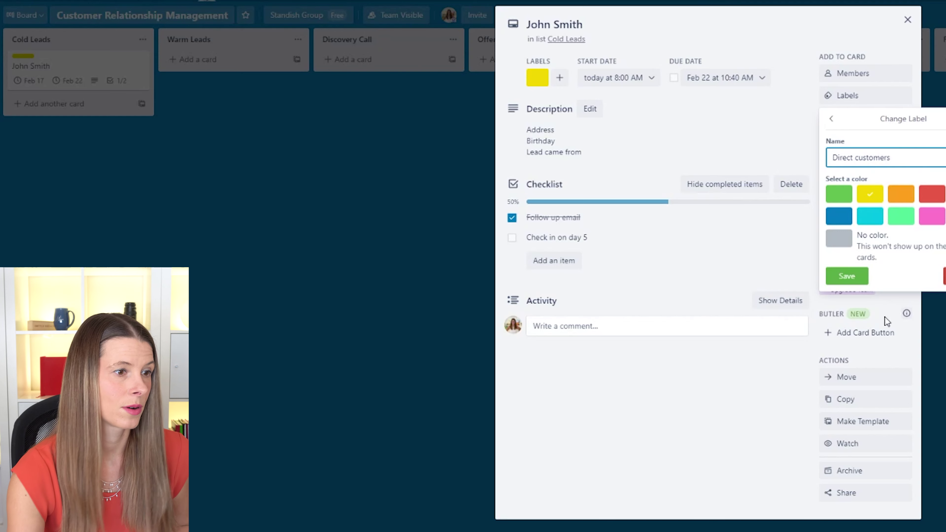
{"action": "left_click", "coordinate": [848, 276]}
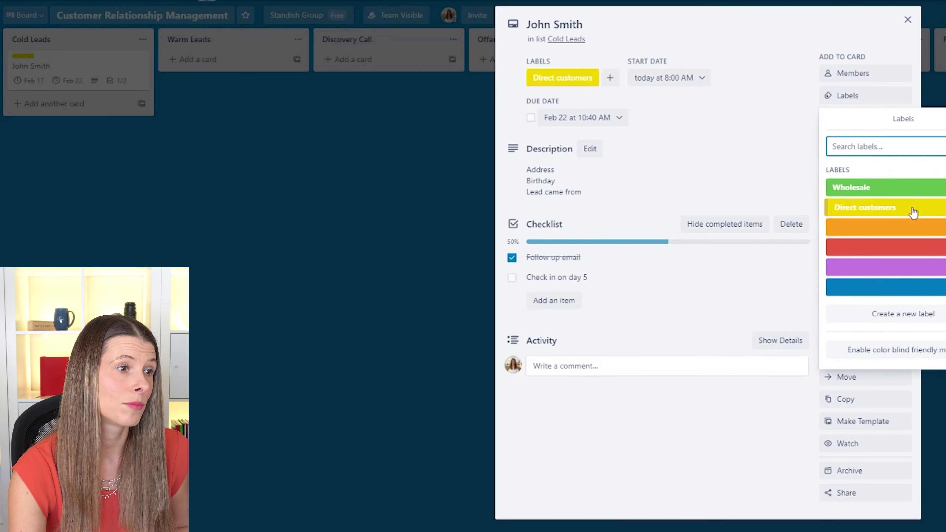
{"action": "left_click", "coordinate": [918, 194]}
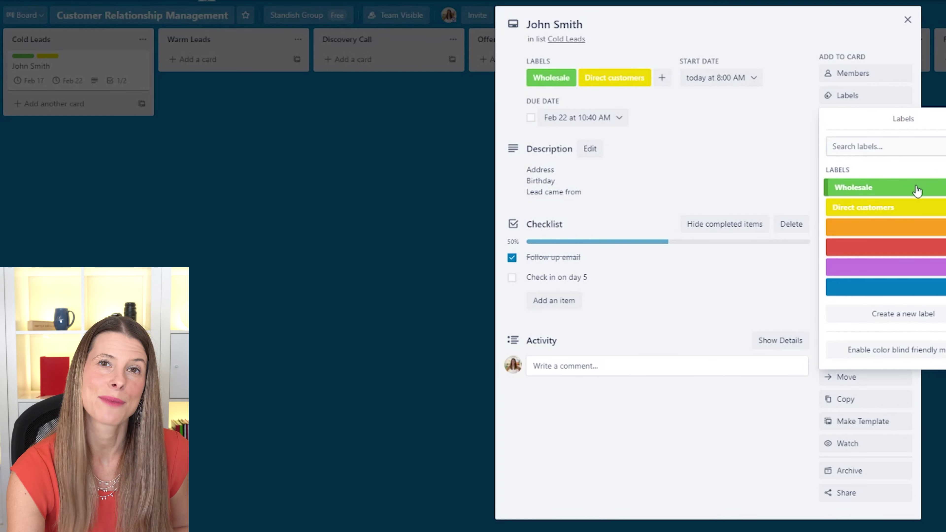
{"action": "left_click", "coordinate": [917, 190]}
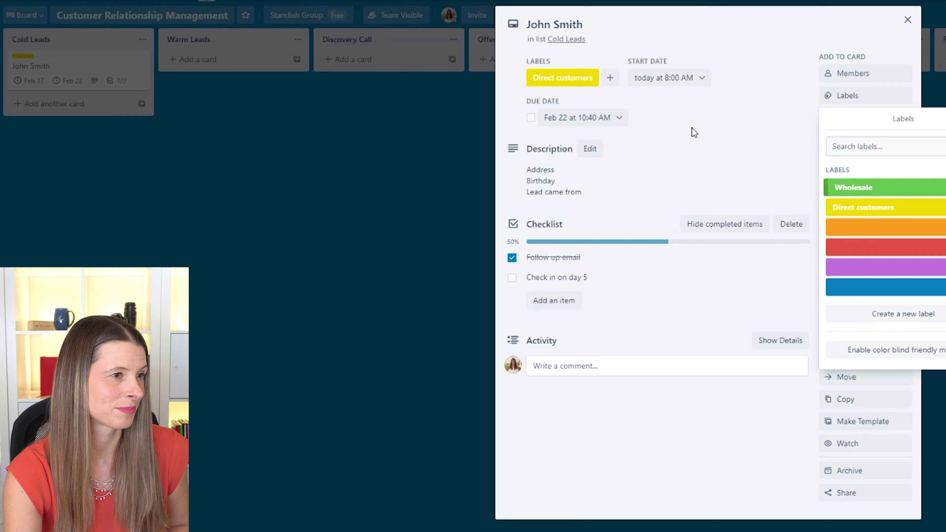
Make the lead card a template and create a Cold Leads card from it for another lead.
{"action": "left_click", "coordinate": [693, 129]}
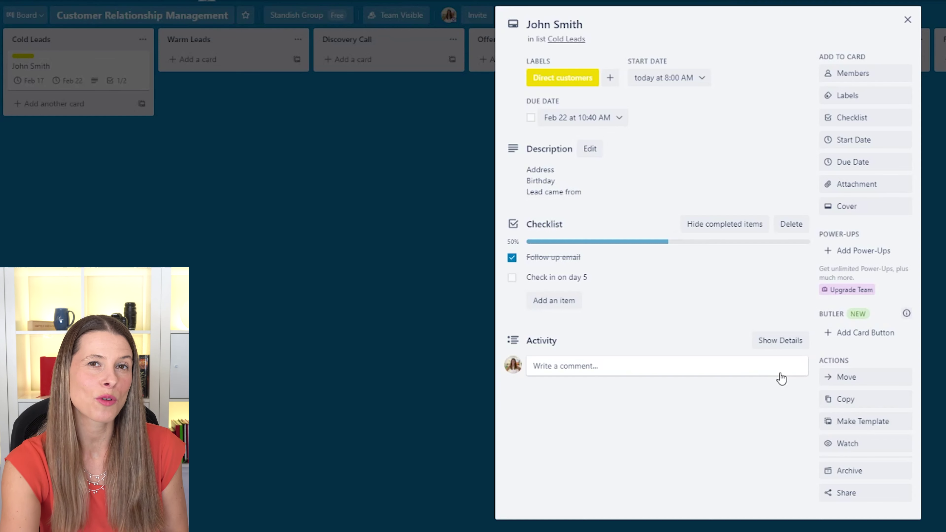
{"action": "left_click", "coordinate": [867, 422]}
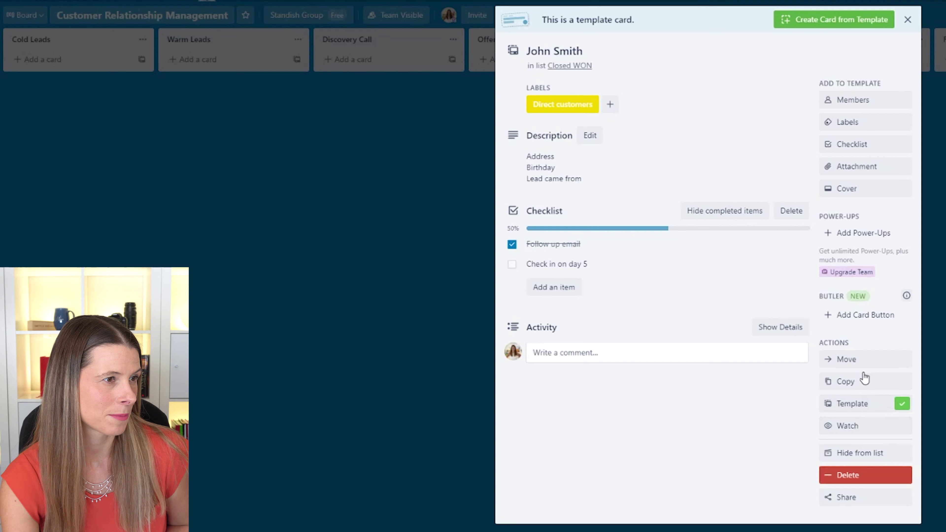
{"action": "left_click", "coordinate": [846, 23]}
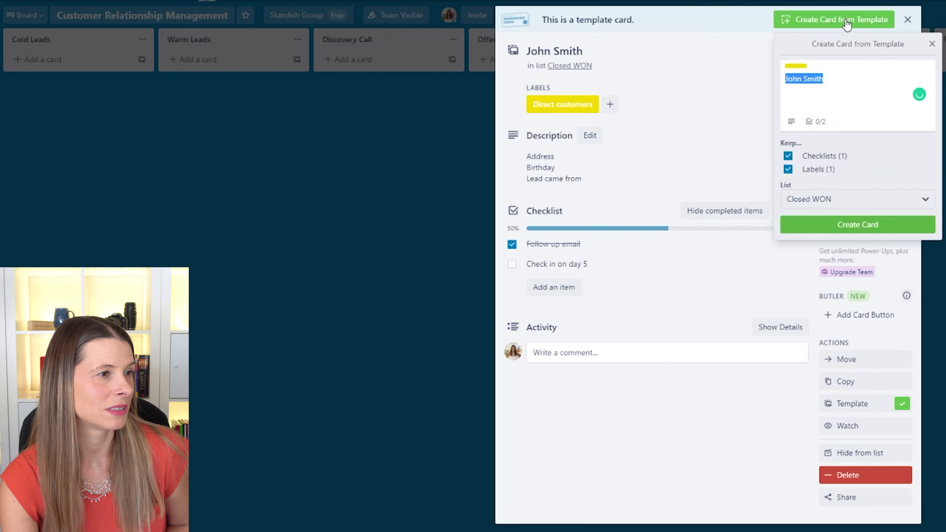
{"action": "left_click_drag", "start_coordinate": [845, 73], "coordinate": [784, 71]}
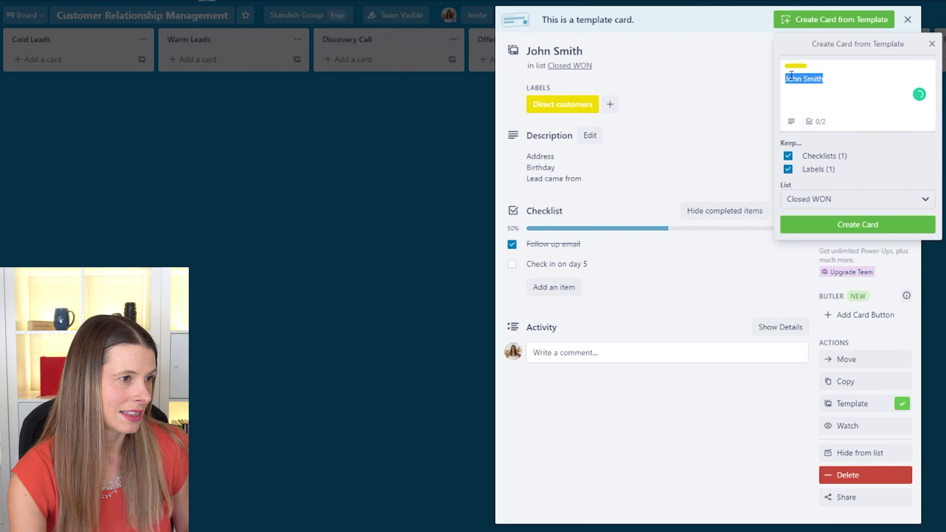
{"action": "type", "text": "Jane Doe"}
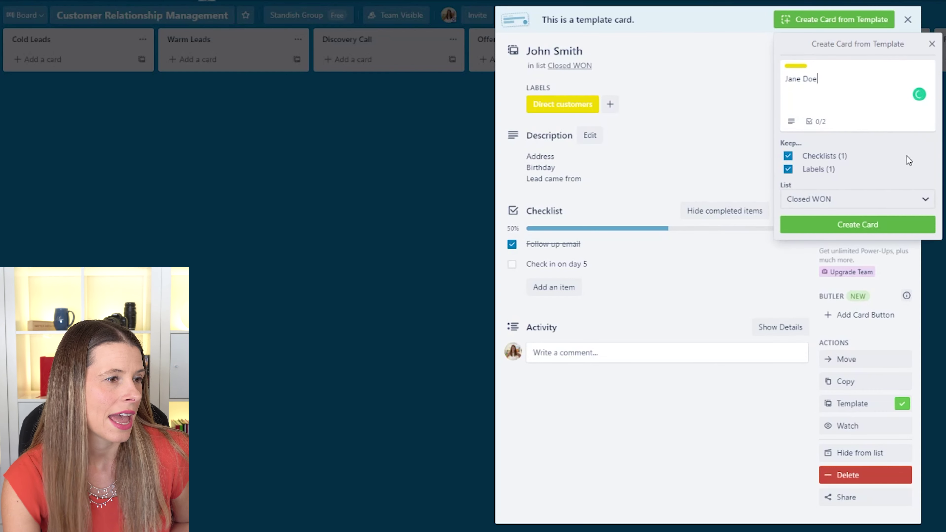
{"action": "left_click", "coordinate": [900, 200]}
{"action": "left_click", "coordinate": [880, 224]}
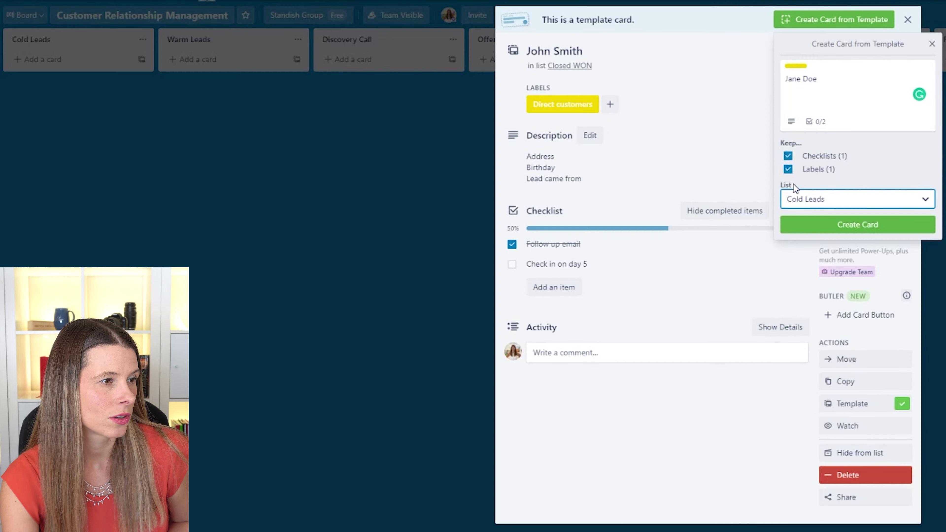
{"action": "left_click", "coordinate": [874, 225]}
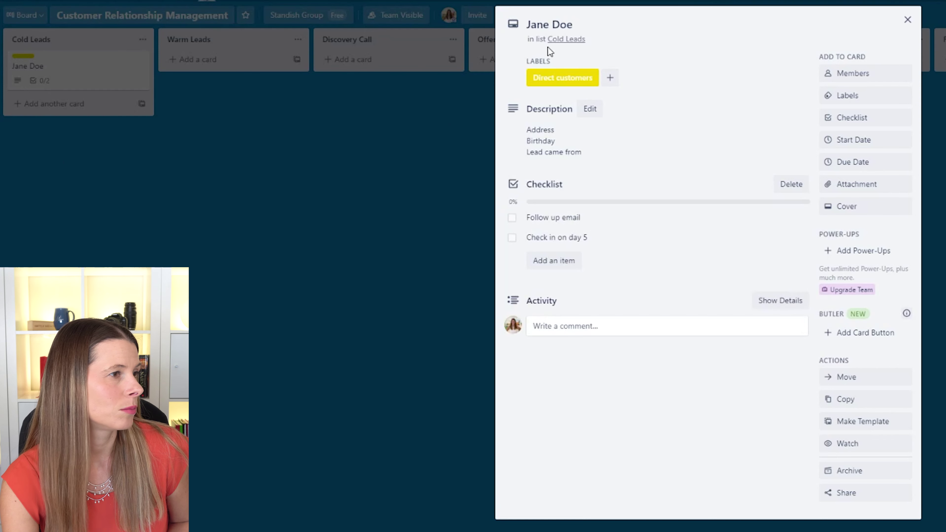
Swap the card's Direct customers label for the green Wholesale label.
{"action": "left_click", "coordinate": [879, 98]}
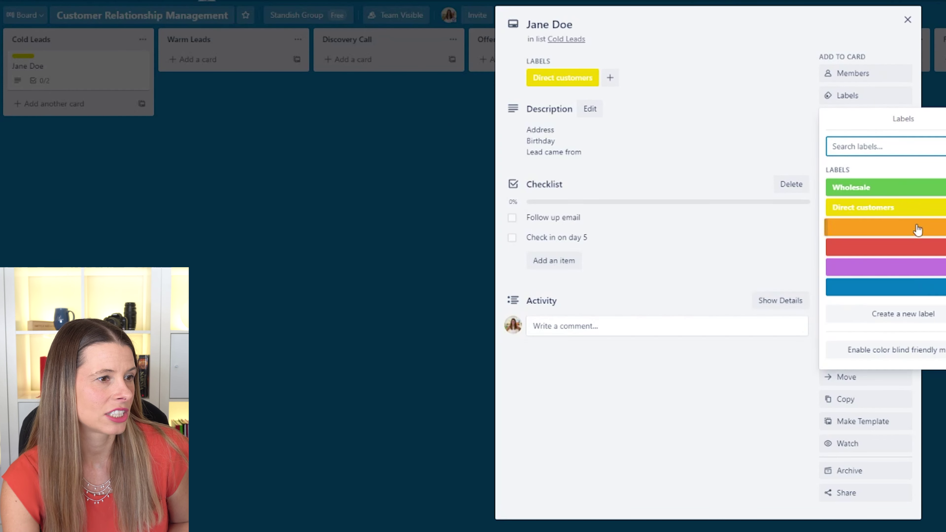
{"action": "left_click", "coordinate": [942, 208]}
{"action": "left_click", "coordinate": [942, 187]}
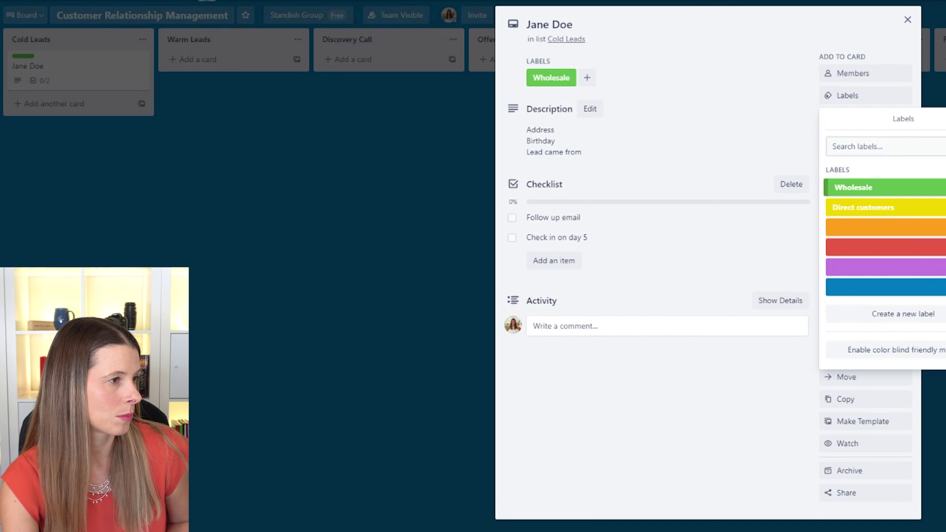
{"action": "key", "text": "Escape"}
Open the card description for editing and save it with its text unchanged.
{"action": "left_click", "coordinate": [596, 114]}
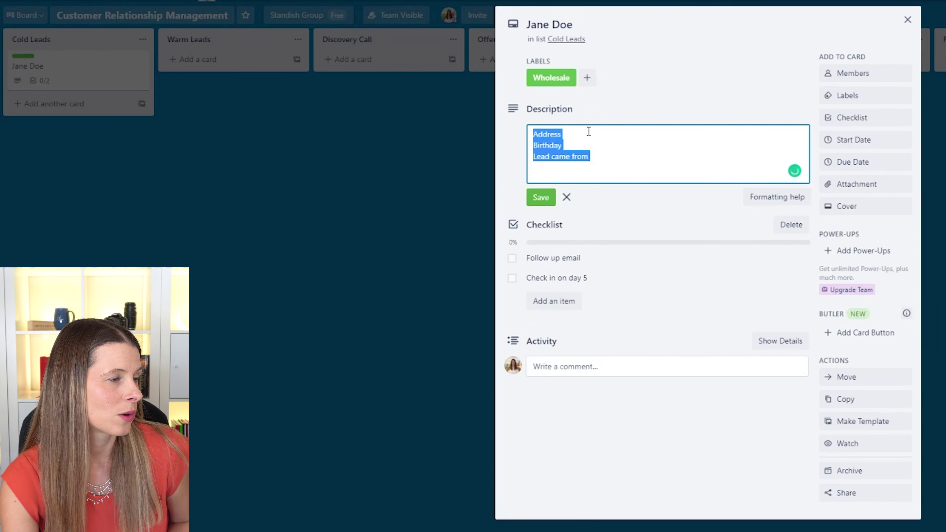
{"action": "left_click", "coordinate": [588, 133]}
{"action": "key", "text": "ctrl+a"}
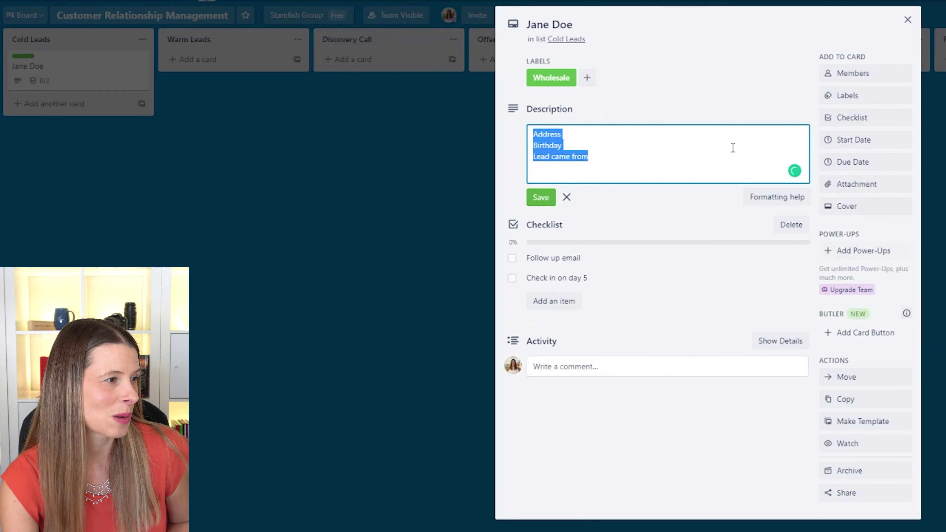
{"action": "left_click", "coordinate": [541, 197]}
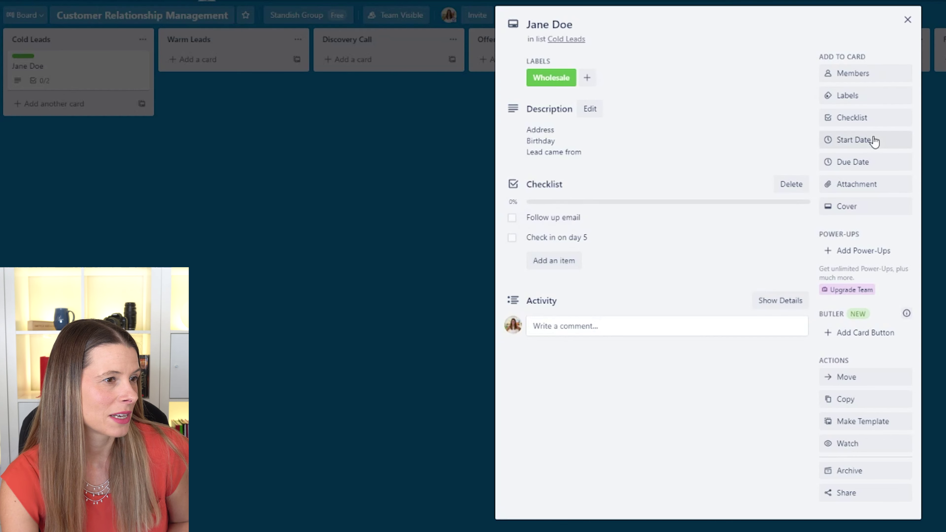
Pick a Feb 18 start date and a Feb 23 due date in the date picker.
{"action": "left_click", "coordinate": [860, 143]}
{"action": "left_click", "coordinate": [925, 259]}
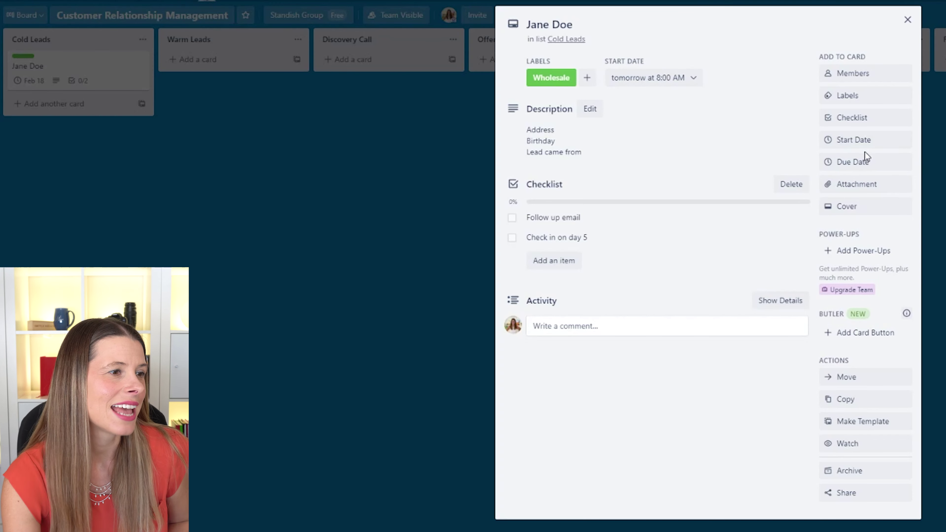
{"action": "left_click", "coordinate": [862, 165]}
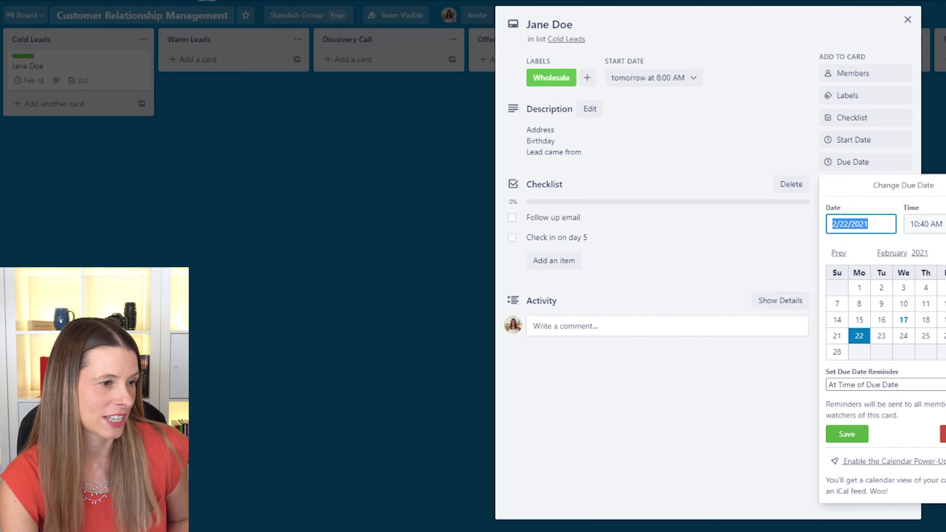
{"action": "left_click", "coordinate": [883, 338]}
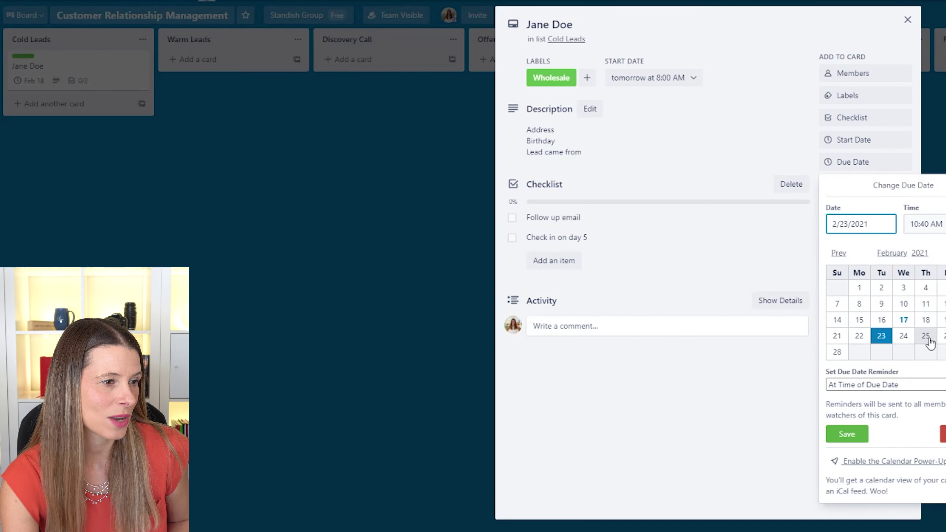
Choose a 1 Day Before reminder, then dismiss the date picker without saving.
{"action": "left_click", "coordinate": [891, 386]}
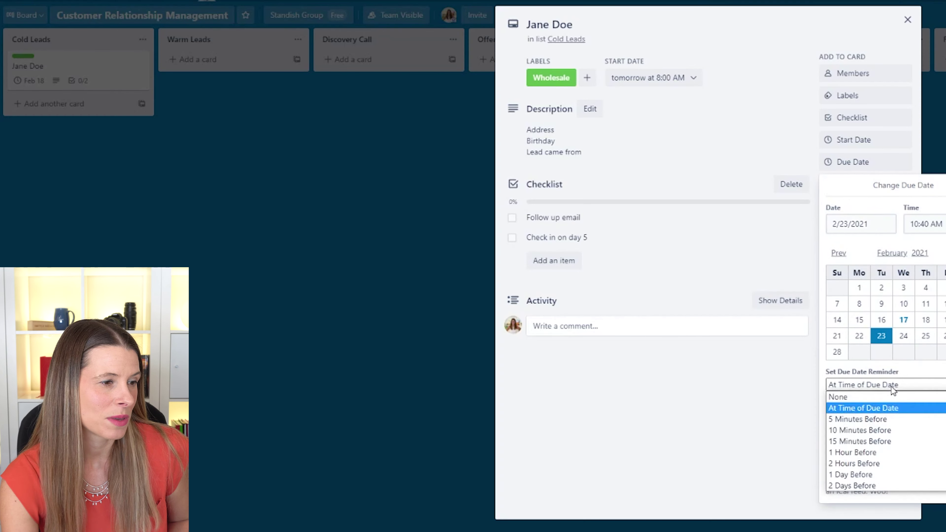
{"action": "left_click", "coordinate": [905, 474]}
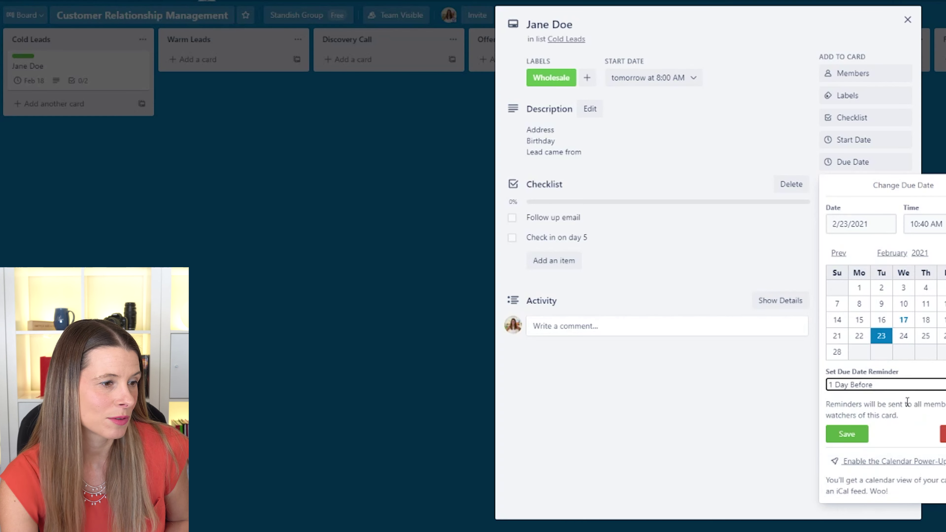
{"action": "left_click", "coordinate": [913, 384]}
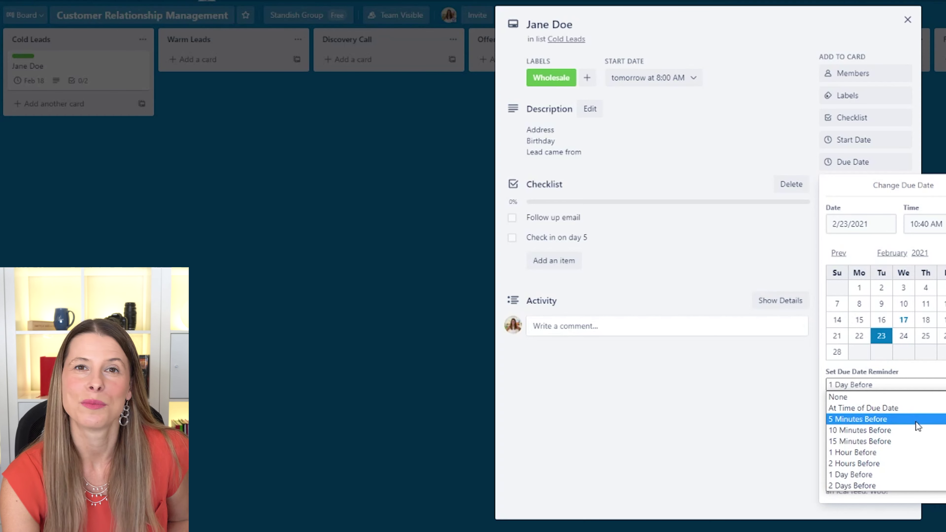
{"action": "left_click", "coordinate": [766, 424]}
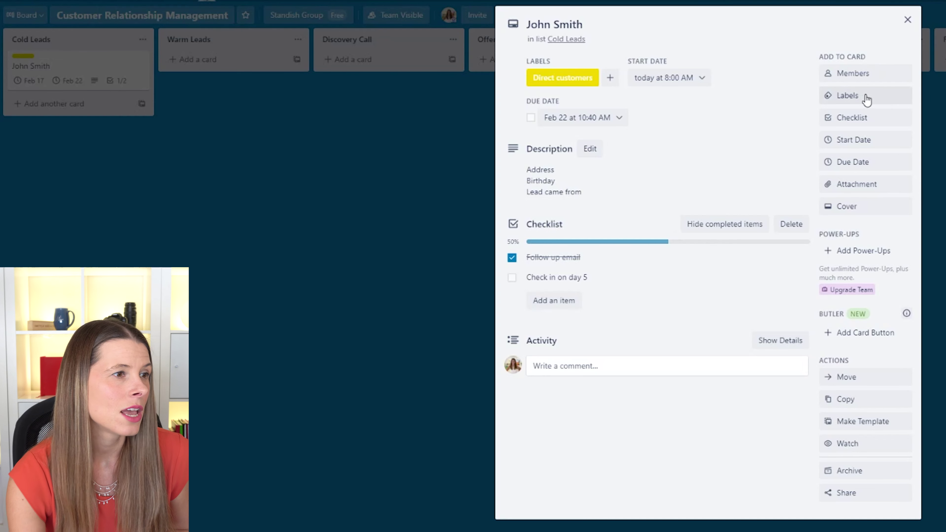
Check the Direct customers card's Members list and close it without adding anyone.
{"action": "left_click", "coordinate": [867, 84]}
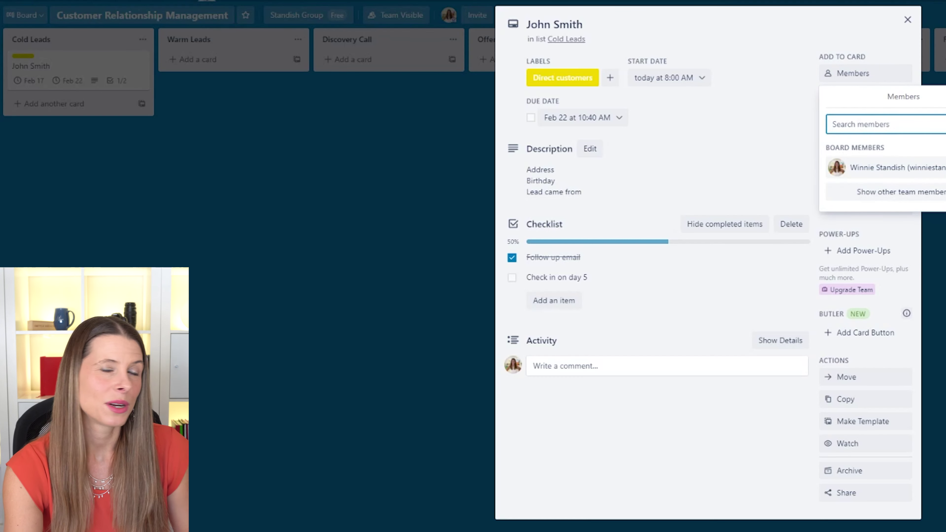
{"action": "left_click", "coordinate": [806, 86]}
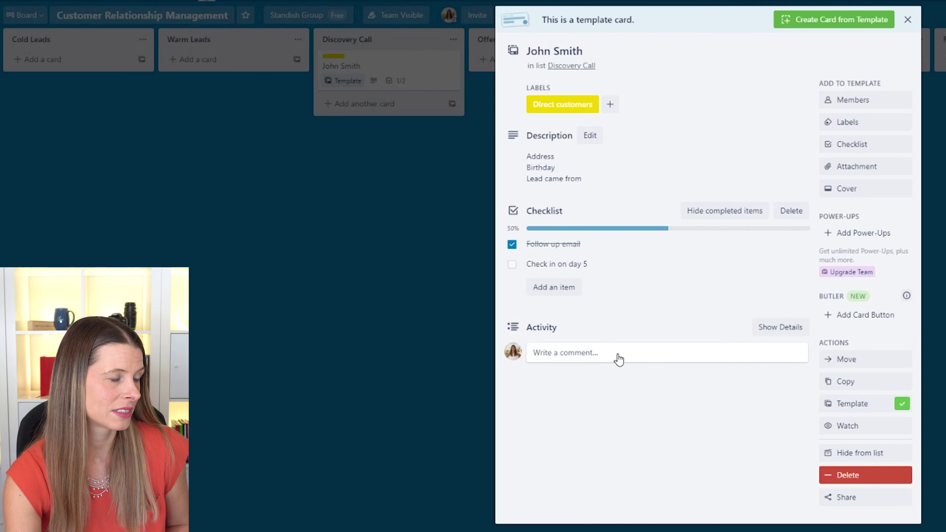
Comment on the card that the follow-up email was sent to the lead on Feb 17.
{"action": "left_click", "coordinate": [589, 358]}
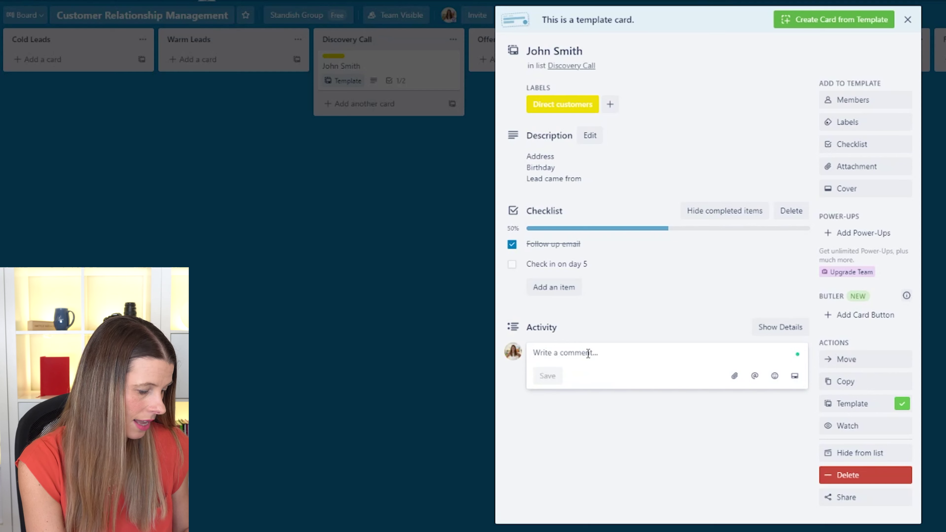
{"action": "type", "text": "Email sent t"}
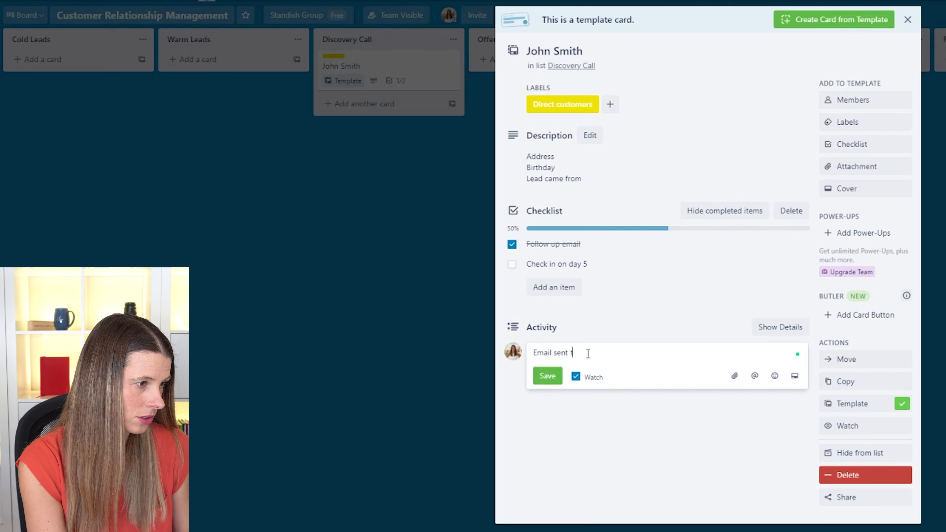
{"action": "type", "text": "o John on F"}
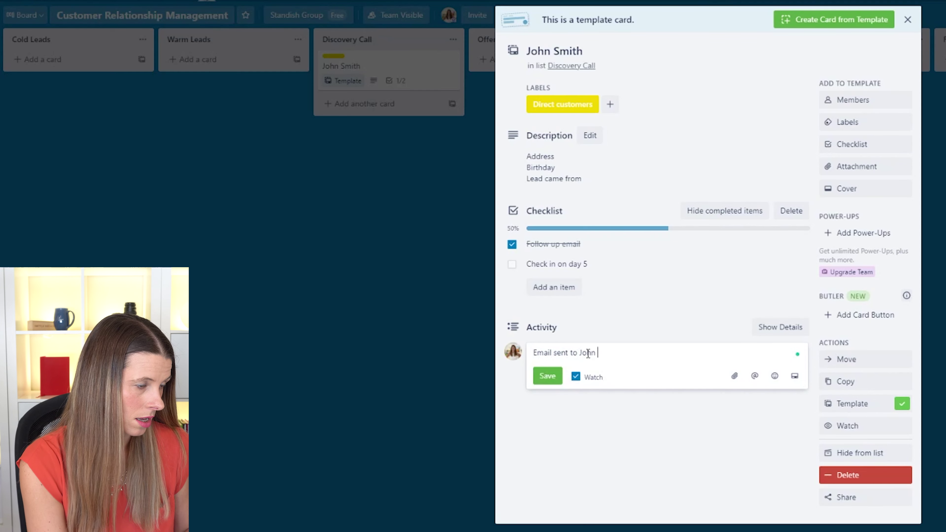
{"action": "type", "text": "eb 17"}
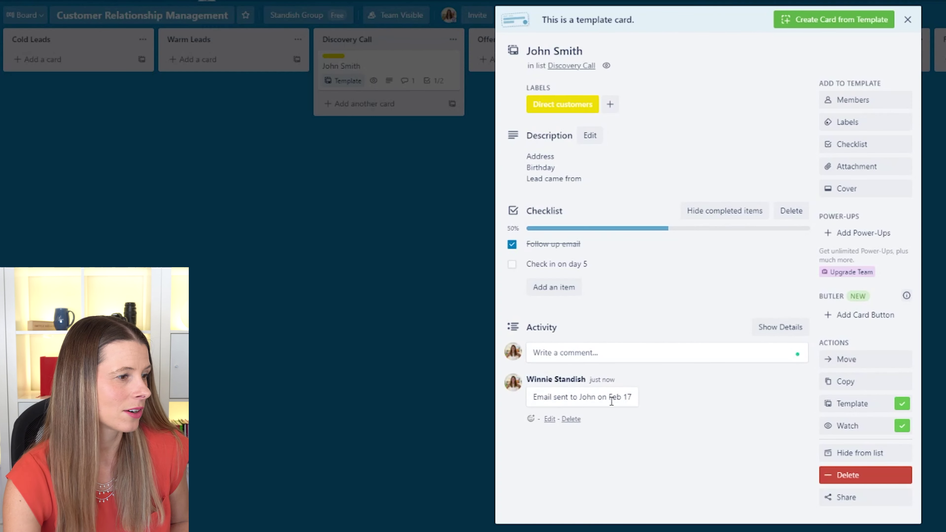
{"action": "left_click", "coordinate": [550, 419]}
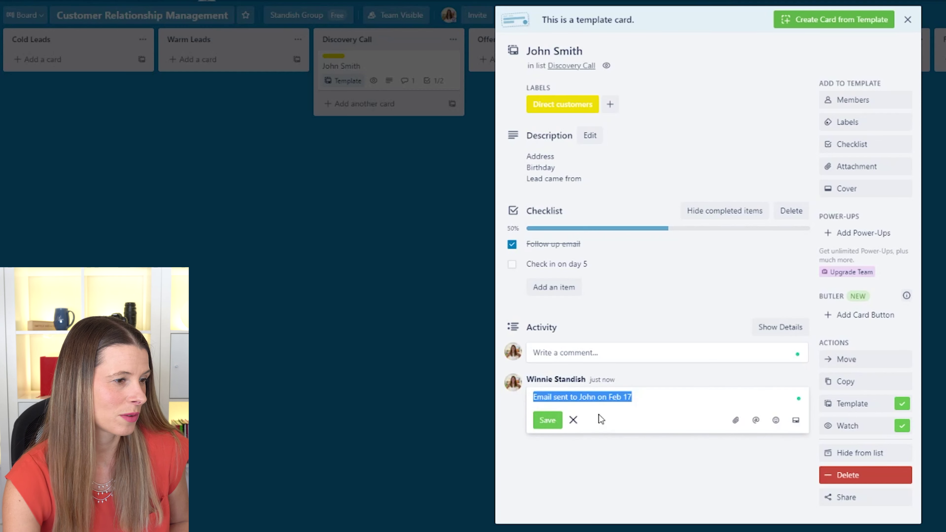
{"action": "left_click", "coordinate": [776, 421]}
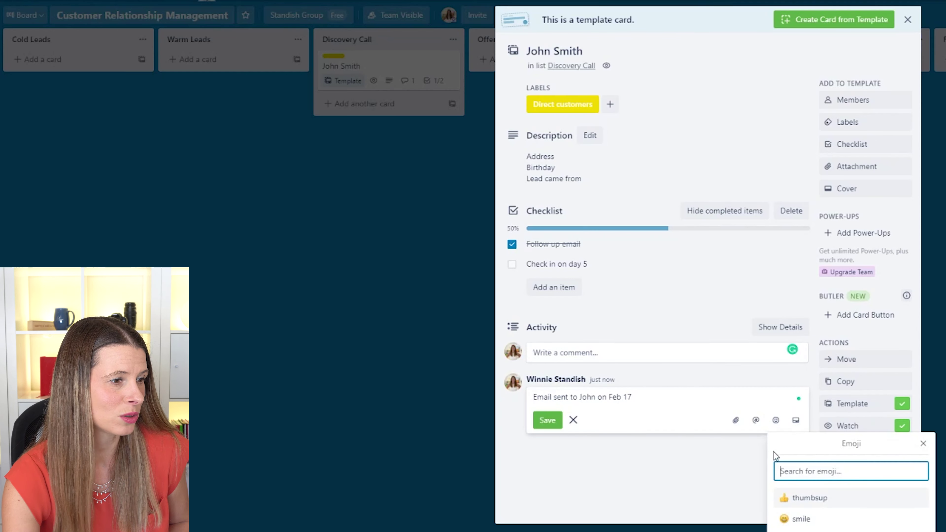
{"action": "left_click", "coordinate": [756, 420]}
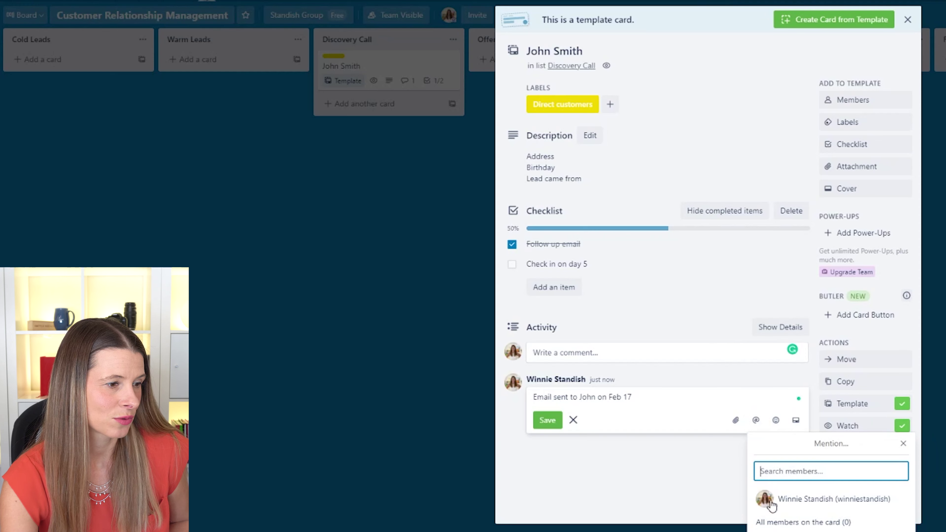
{"action": "left_click", "coordinate": [736, 423]}
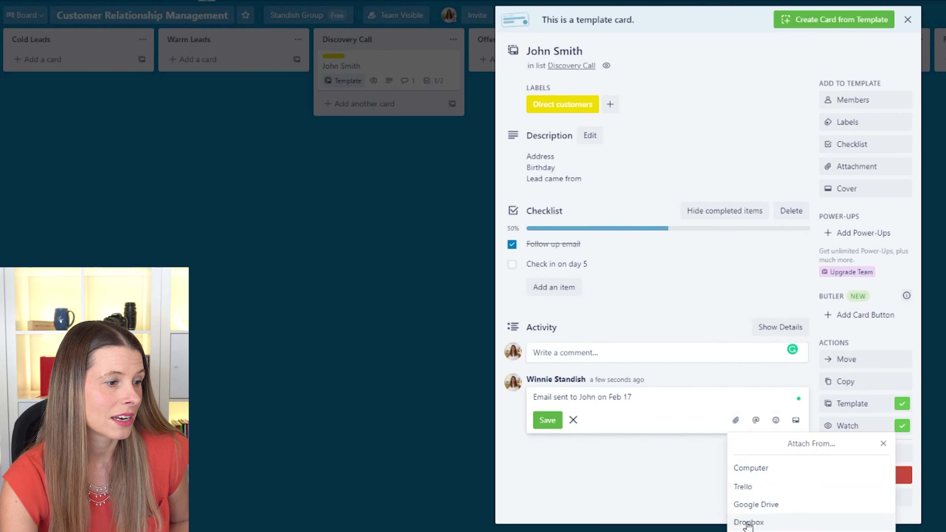
{"action": "left_click", "coordinate": [796, 421]}
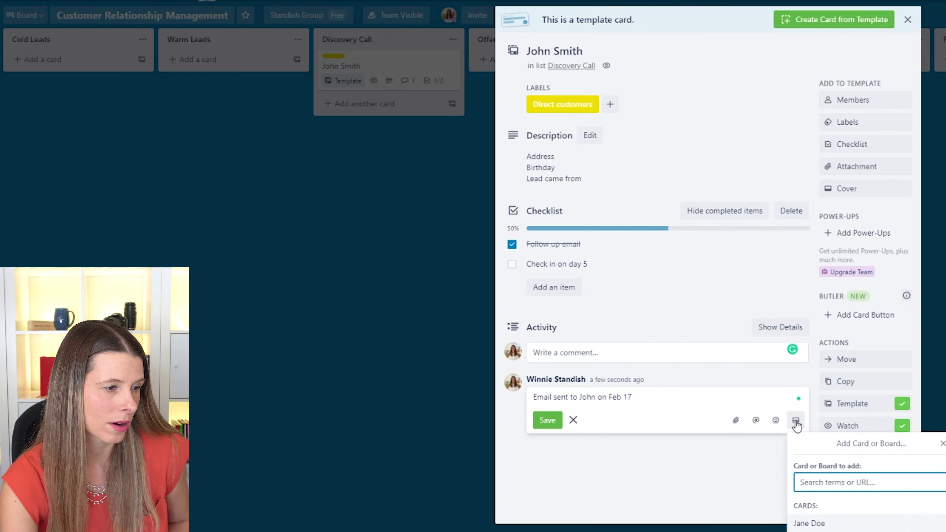
{"action": "left_click", "coordinate": [666, 468]}
{"action": "left_click", "coordinate": [547, 420]}
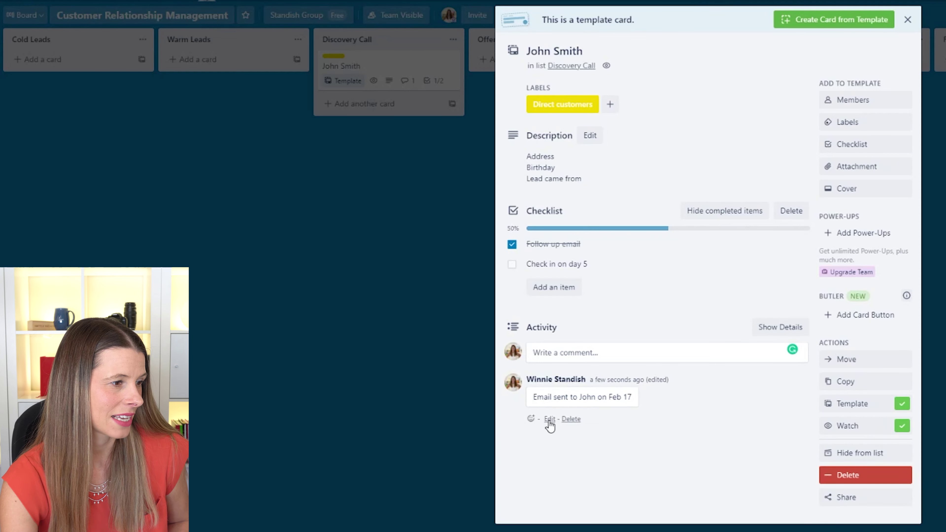
Expand the card's full activity history and scroll through its stage moves.
{"action": "left_click", "coordinate": [781, 328]}
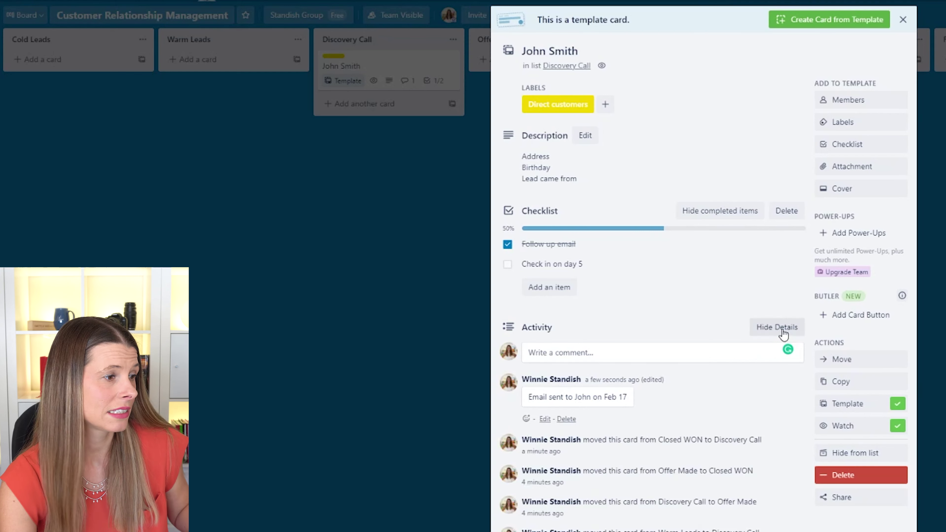
{"action": "left_click", "coordinate": [782, 329]}
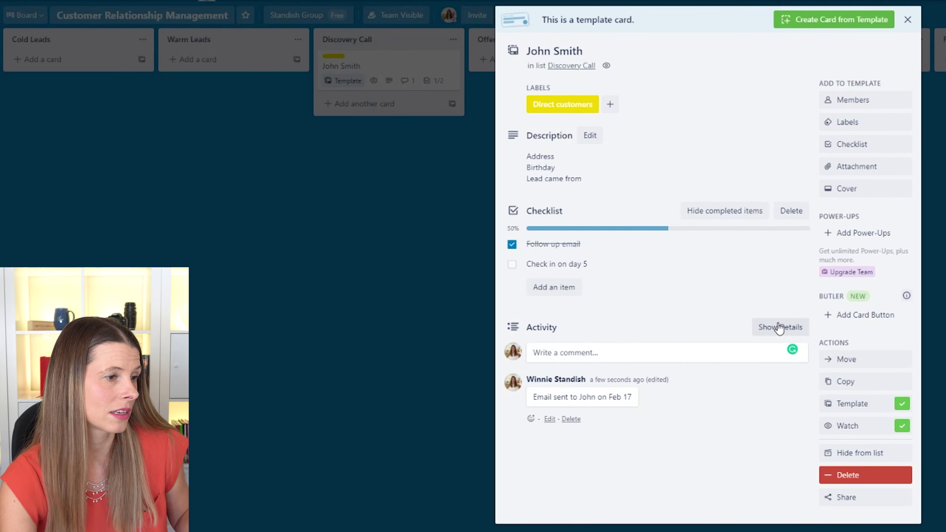
{"action": "left_click", "coordinate": [771, 329]}
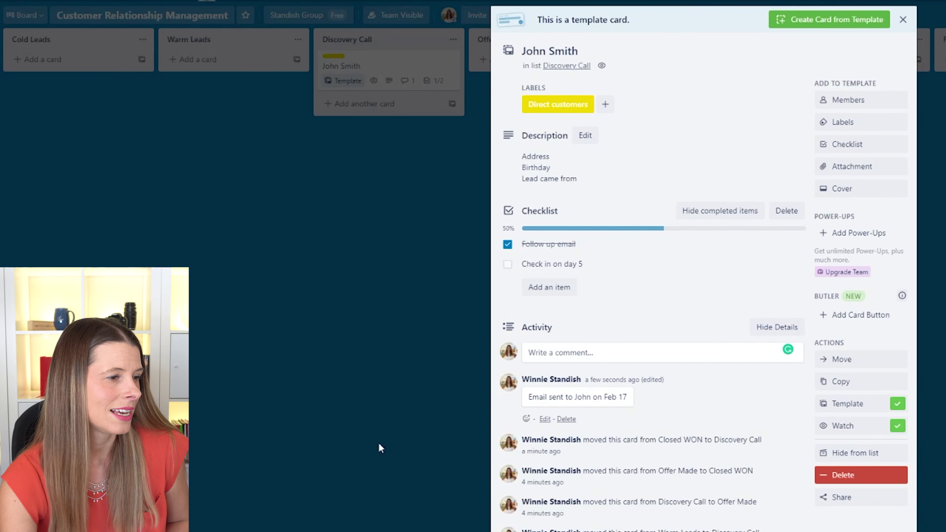
{"action": "scroll", "coordinate": [744, 491], "scroll_direction": "down", "scroll_amount": 4}
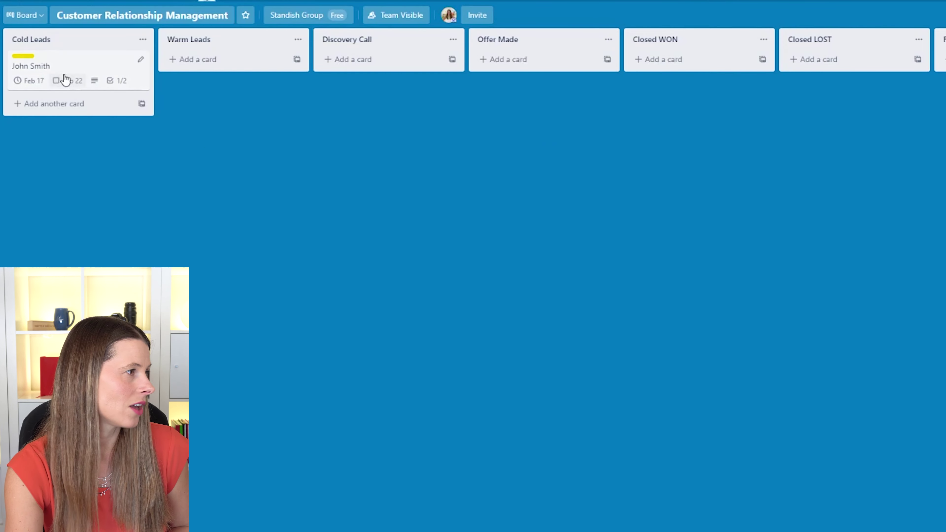
Drag the Direct customers lead card from Cold Leads into Warm Leads.
{"action": "left_click_drag", "start_coordinate": [64, 66], "coordinate": [719, 55]}
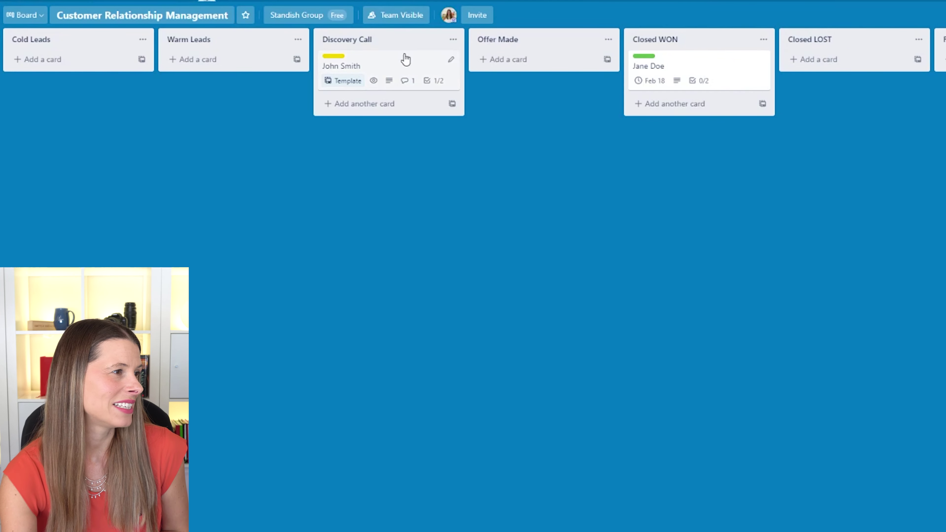
Move the Direct customers card into Closed WON, then on into Closed LOST.
{"action": "left_click_drag", "start_coordinate": [405, 44], "coordinate": [698, 93]}
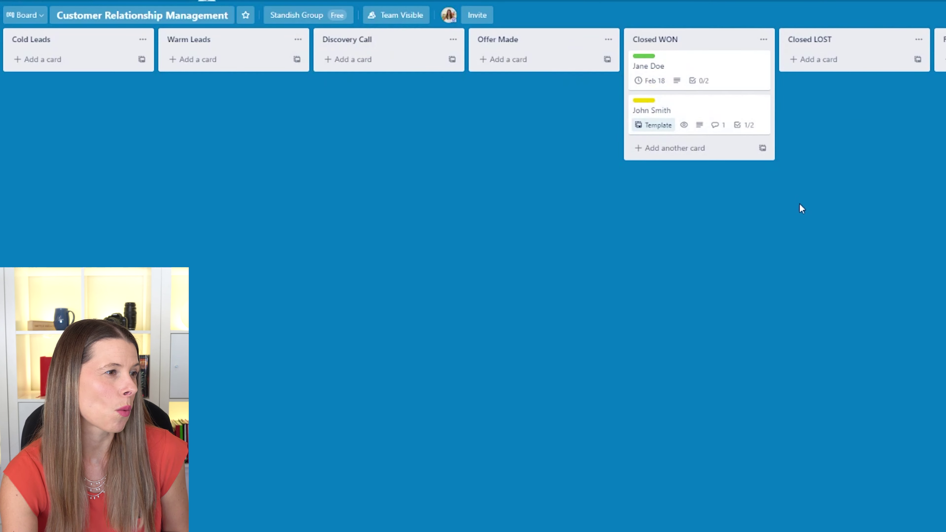
{"action": "left_click_drag", "start_coordinate": [701, 106], "coordinate": [916, 54]}
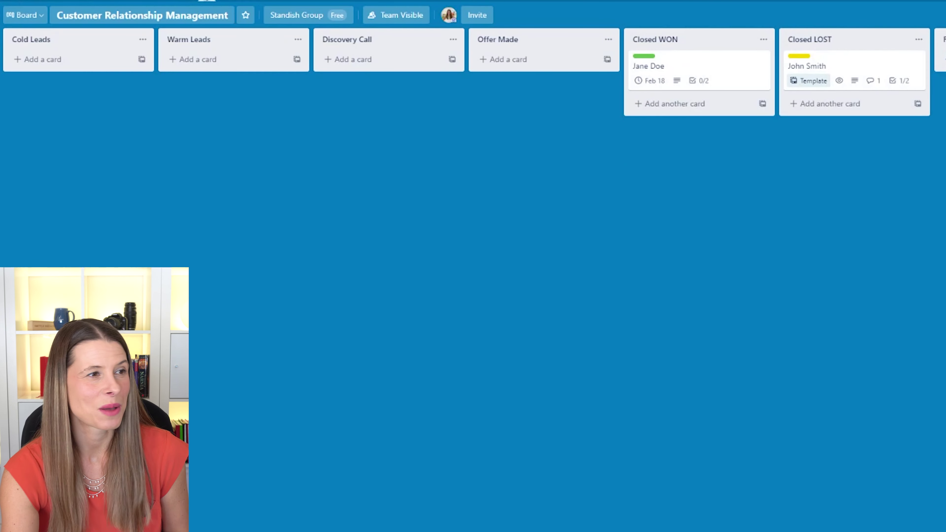